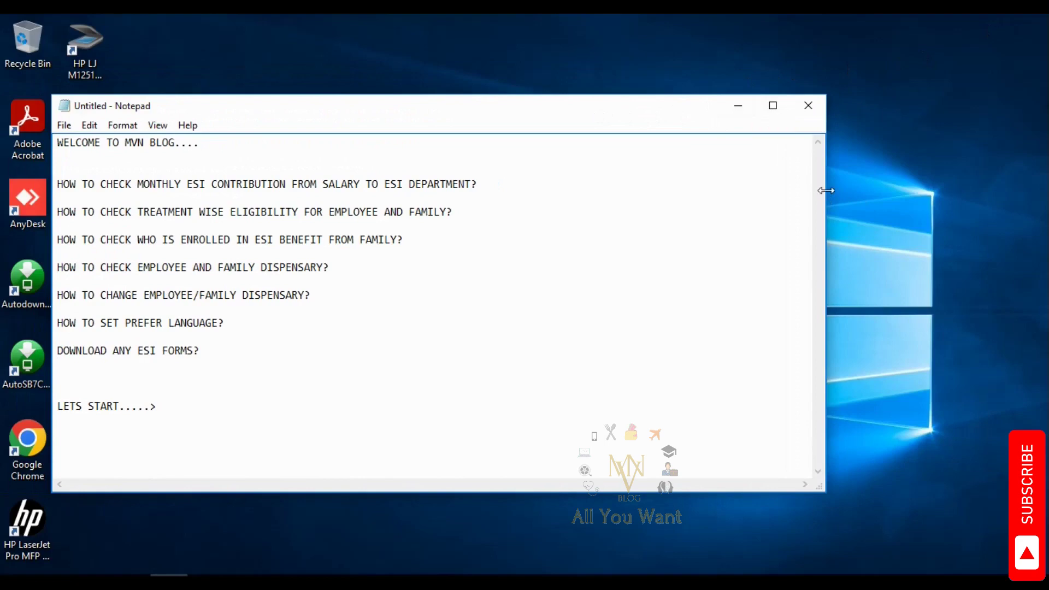
Drag the Notepad window's right edge wider so the ESI topic list fits
left_click_drag(826, 190, 943, 202)
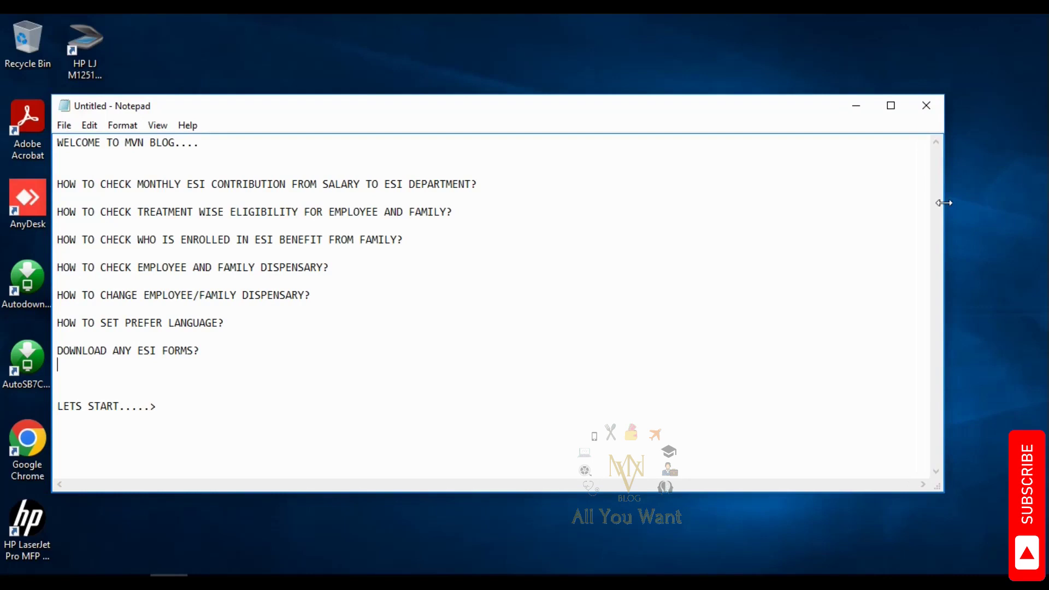
left_click_drag(943, 203, 954, 207)
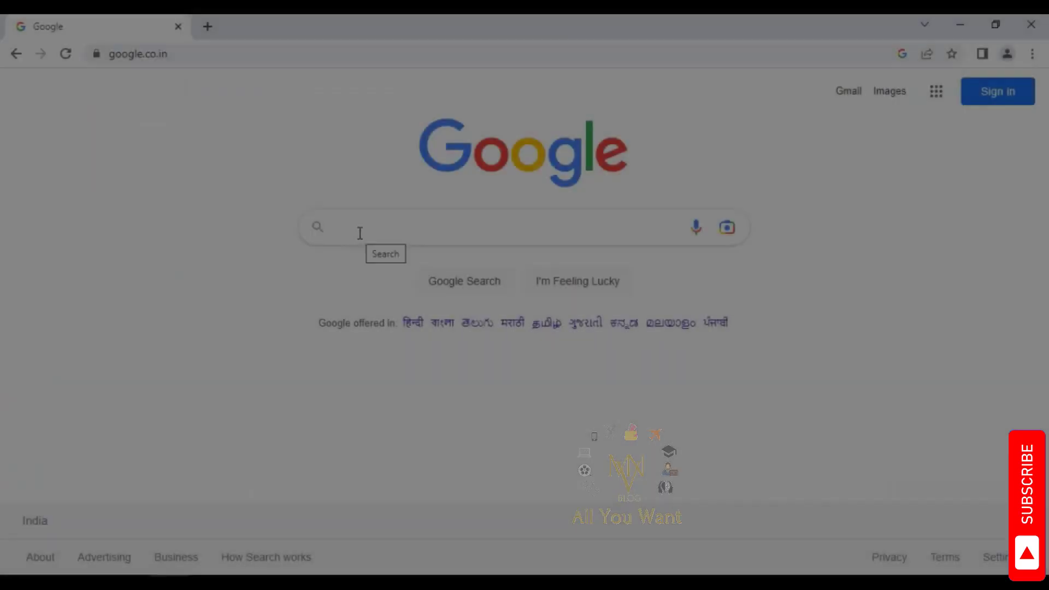
Go to esic.gov.in in Chrome
left_click(359, 232)
left_click(215, 58)
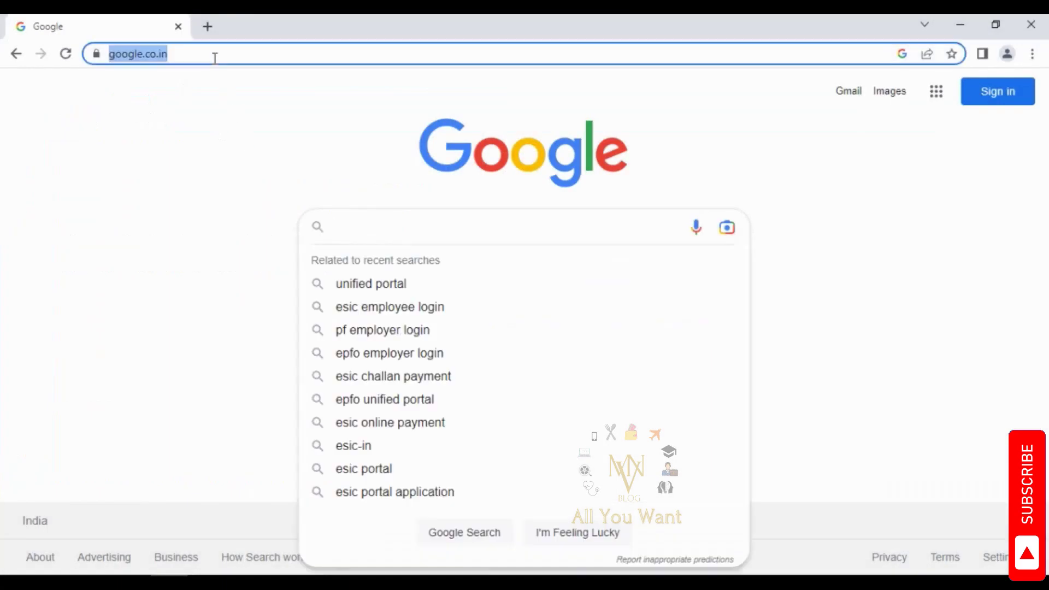
type("ESIC")
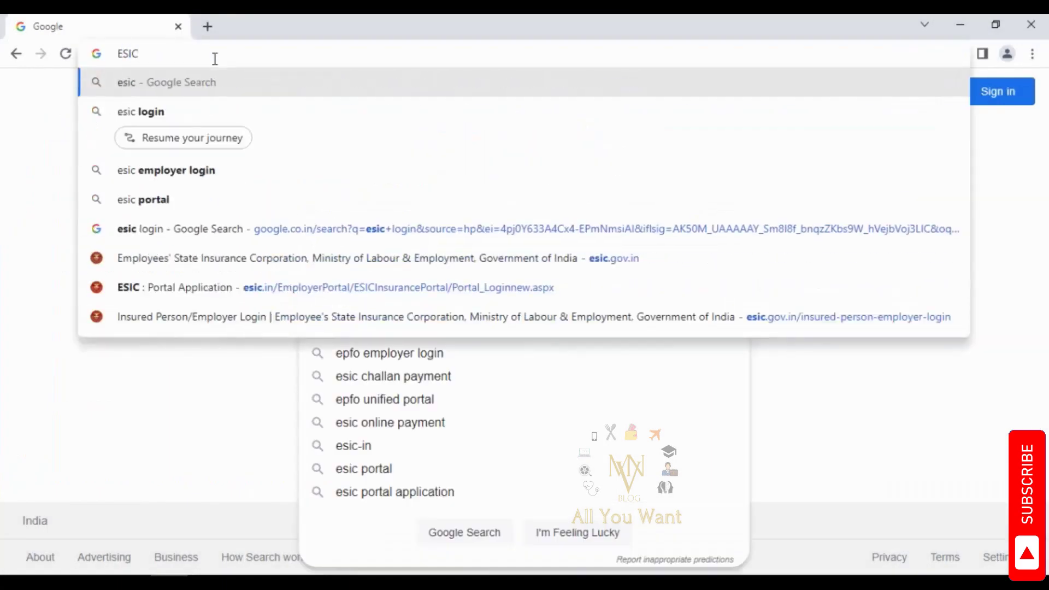
type(".GOV")
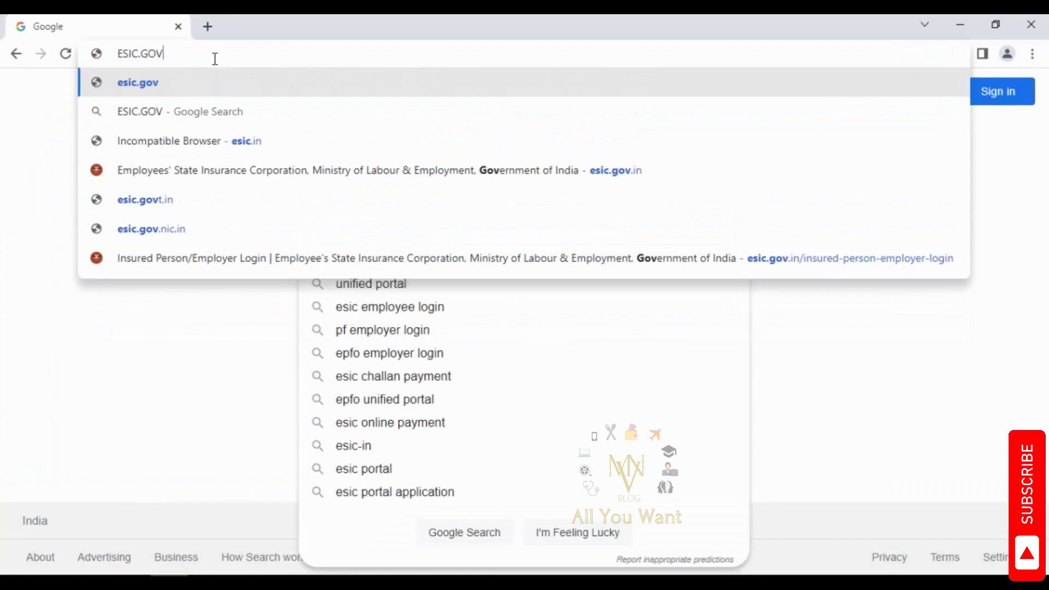
type(".IN")
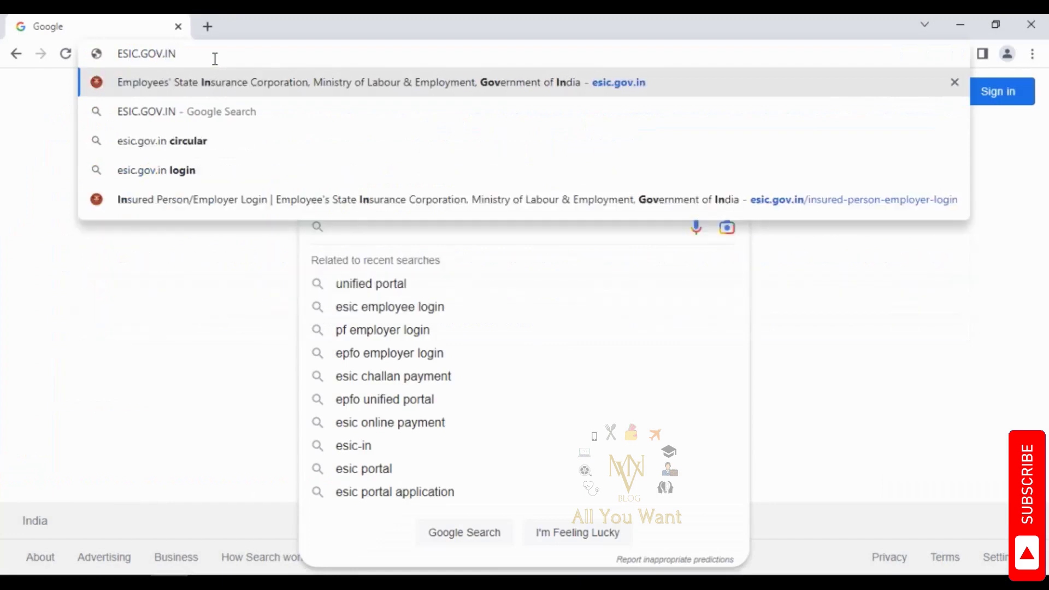
key("Return")
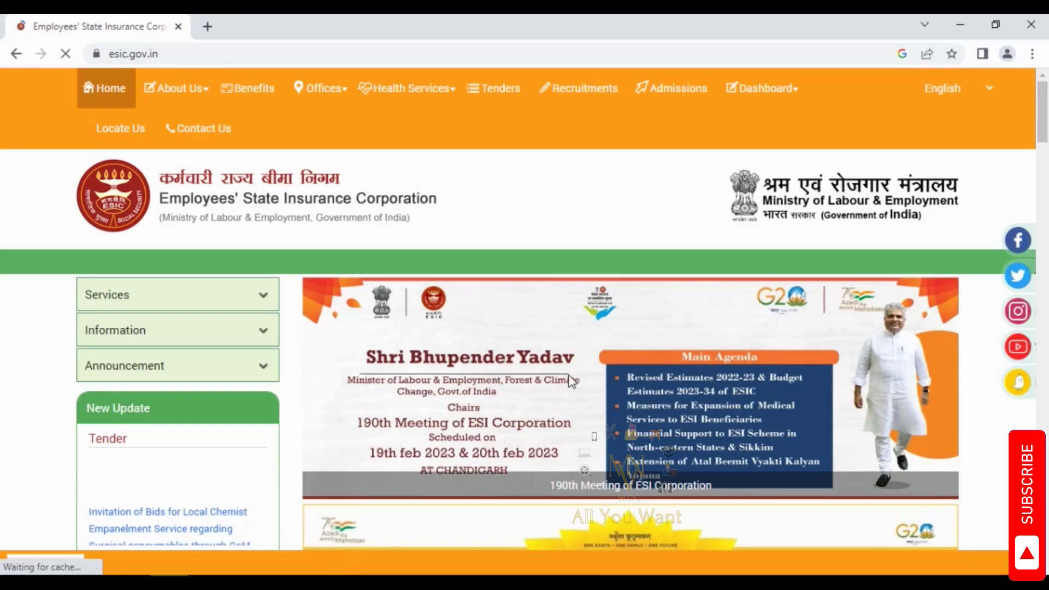
Dismiss the e-Shram announcement and choose the Insured Person / Beneficiary tile
scroll(570, 377, "down", 5)
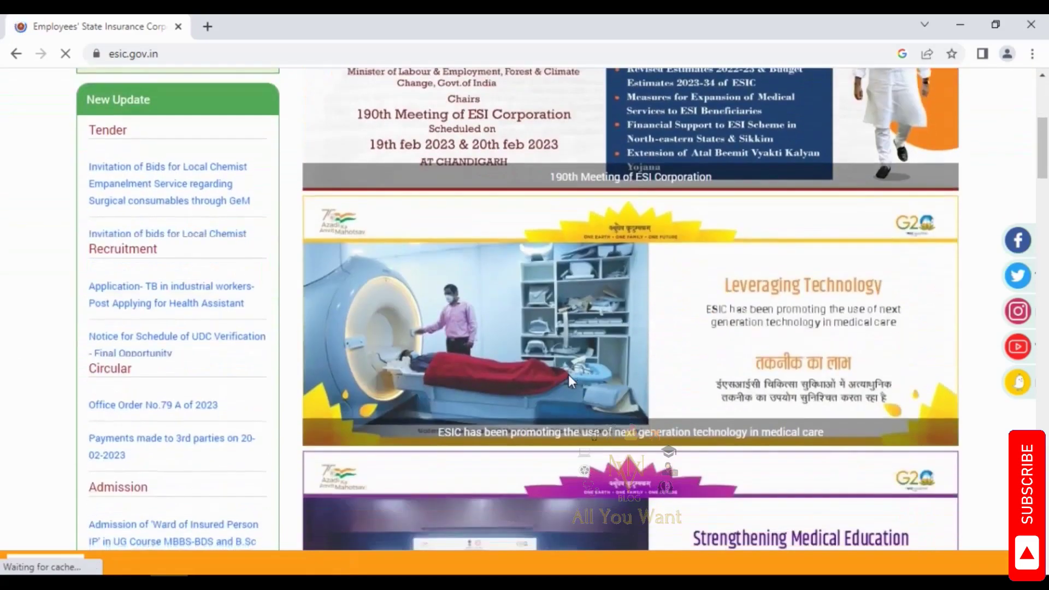
scroll(568, 374, "down", 8)
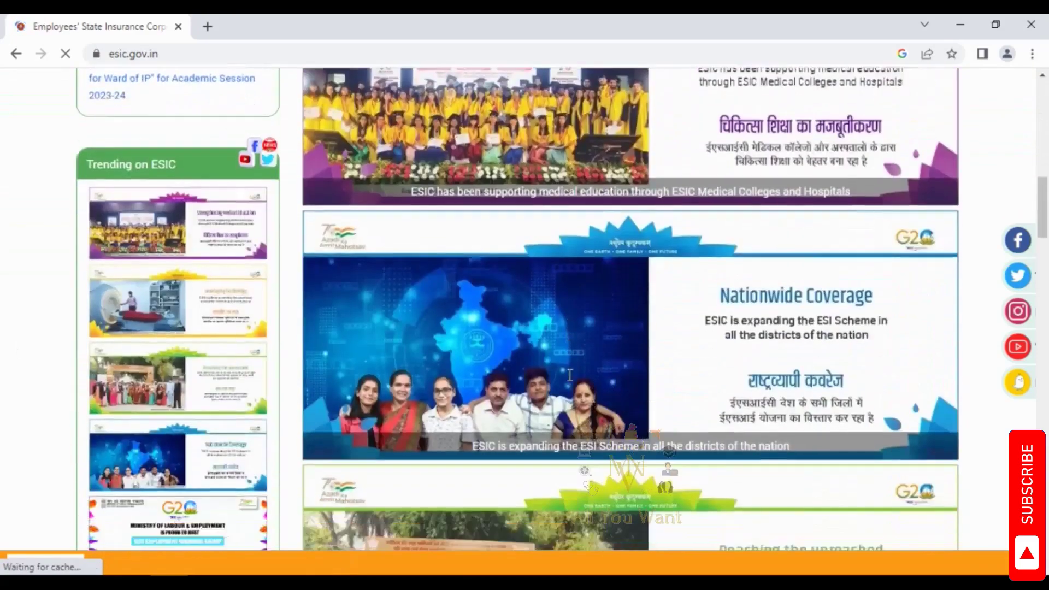
scroll(570, 375, "down", 6)
scroll(570, 375, "up", 12)
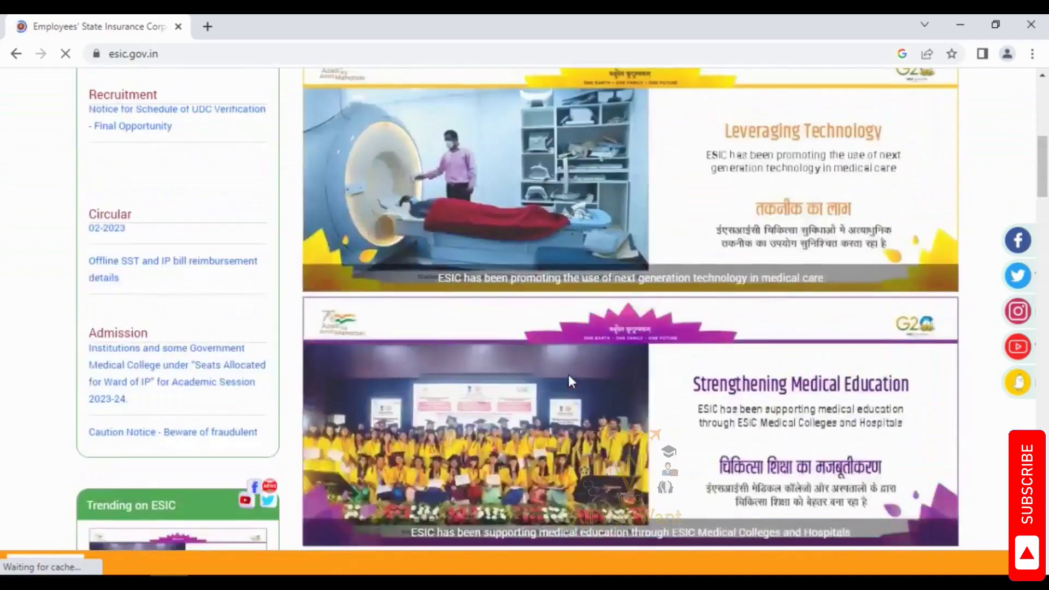
scroll(568, 374, "up", 10)
scroll(568, 375, "down", 6)
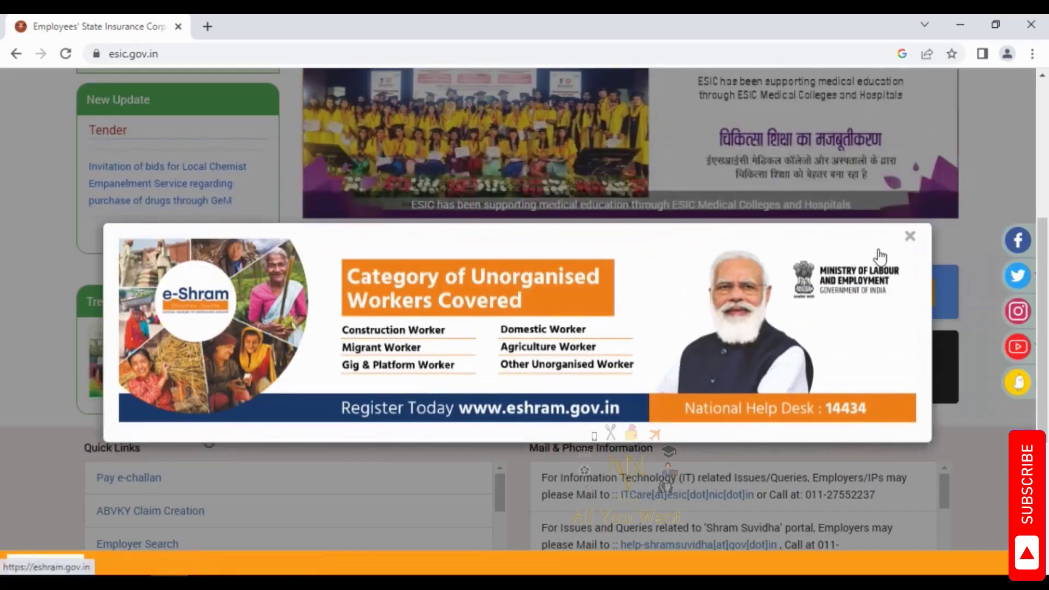
left_click(910, 236)
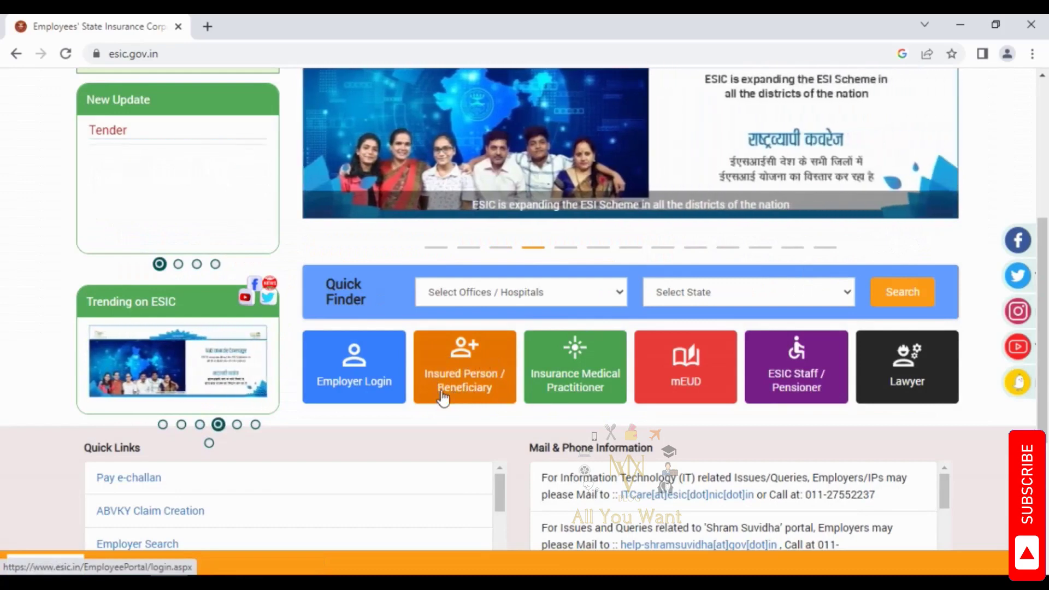
left_click(473, 382)
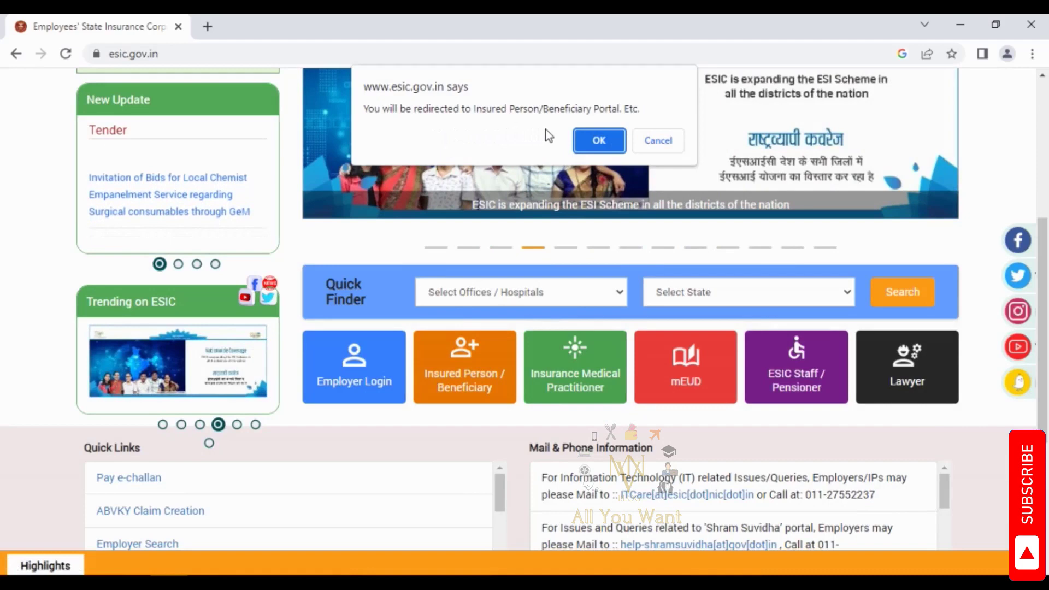
Confirm the portal redirect, switch the login page to English and zoom out to 90%
left_click(608, 140)
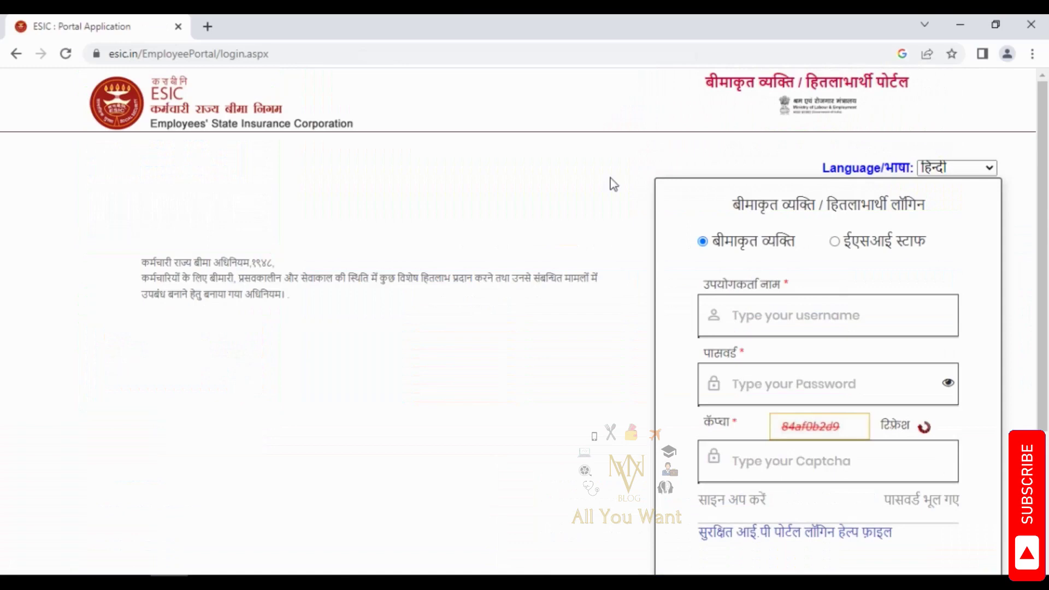
left_click(988, 169)
left_click(965, 181)
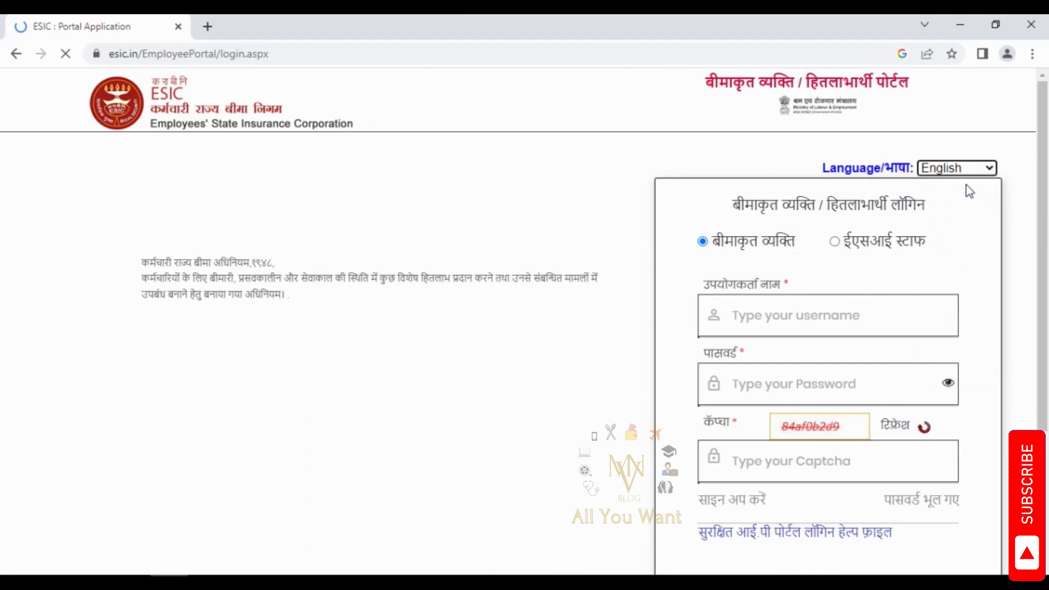
scroll(440, 324, "down", 1)
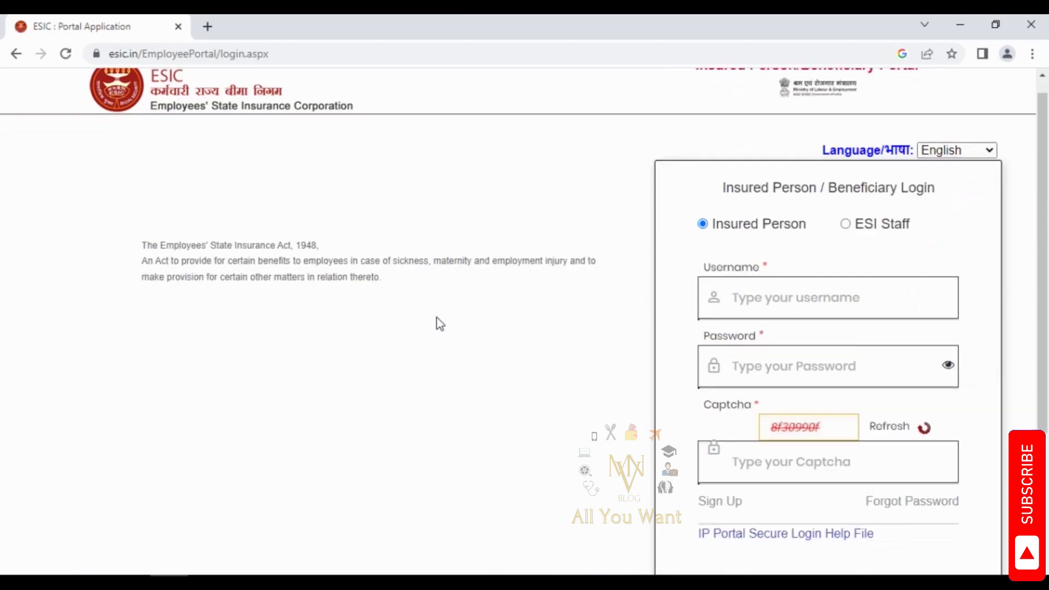
scroll(440, 324, "down", 1)
scroll(440, 324, "up", 2)
key("ctrl+minus")
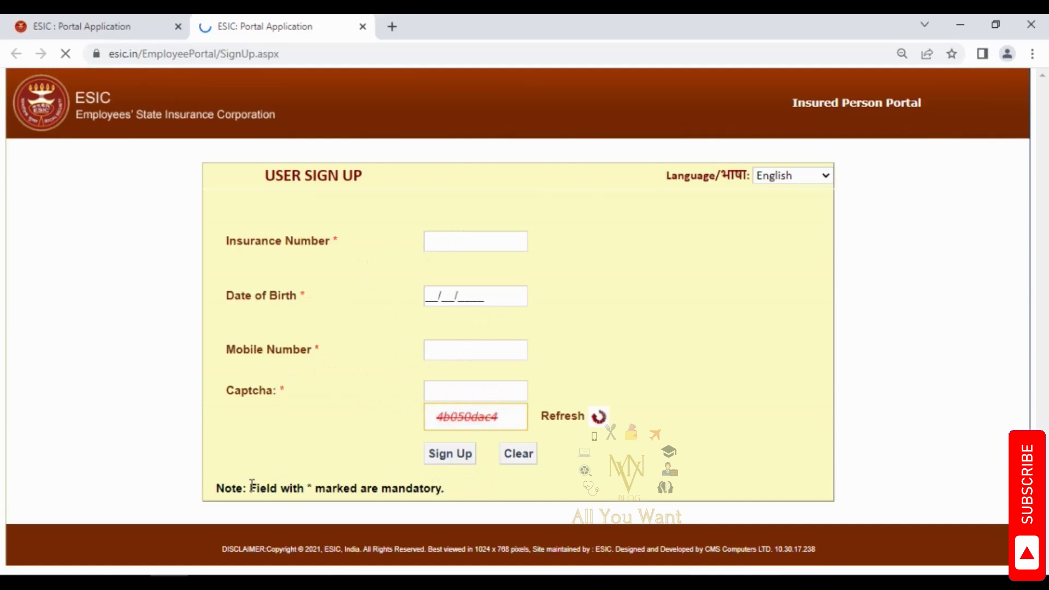
left_click_drag(250, 488, 448, 496)
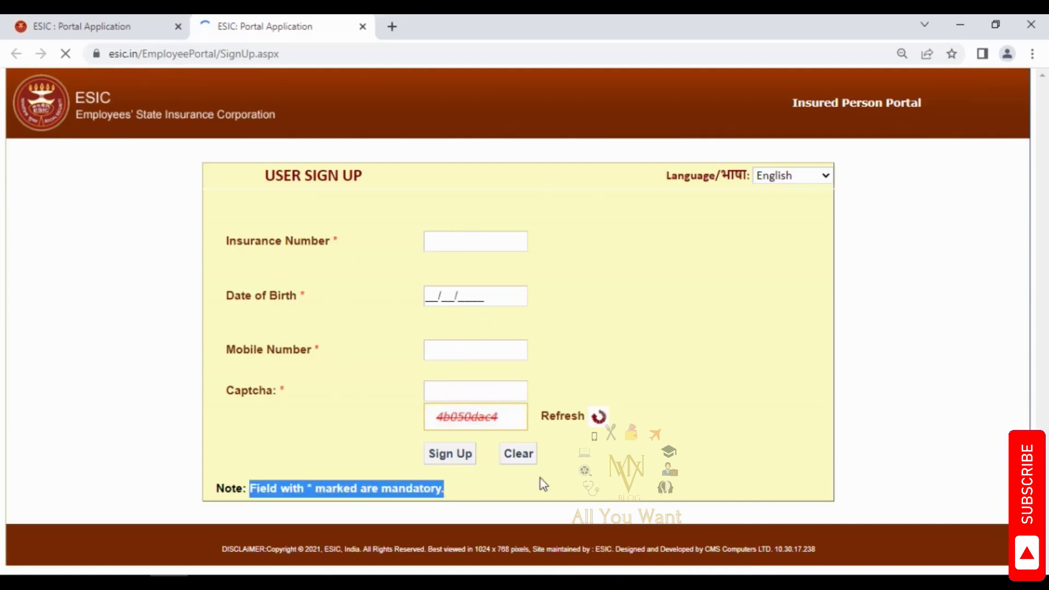
left_click(480, 265)
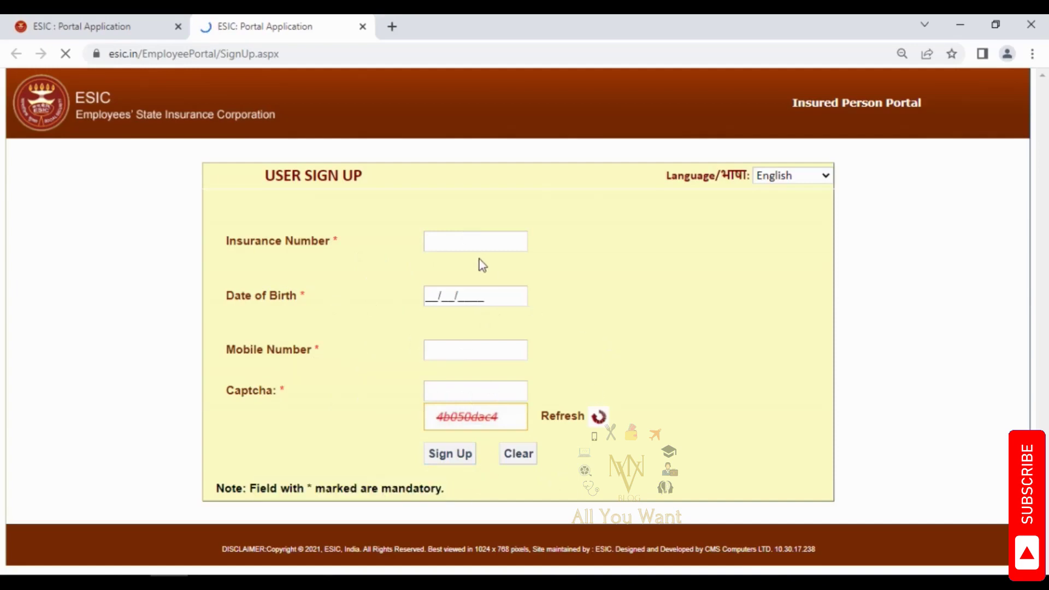
left_click(475, 245)
left_click(425, 240)
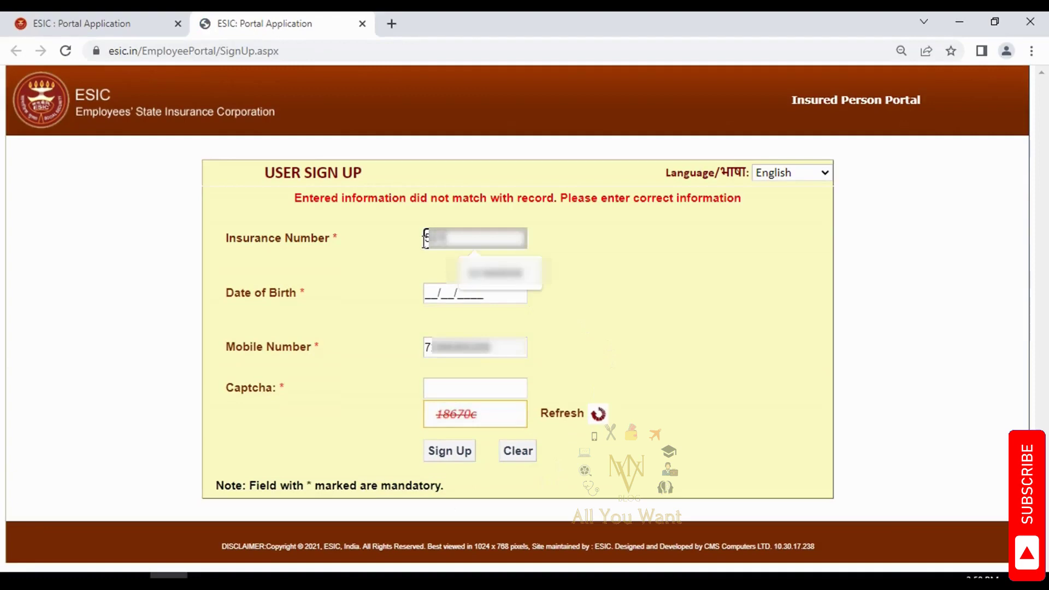
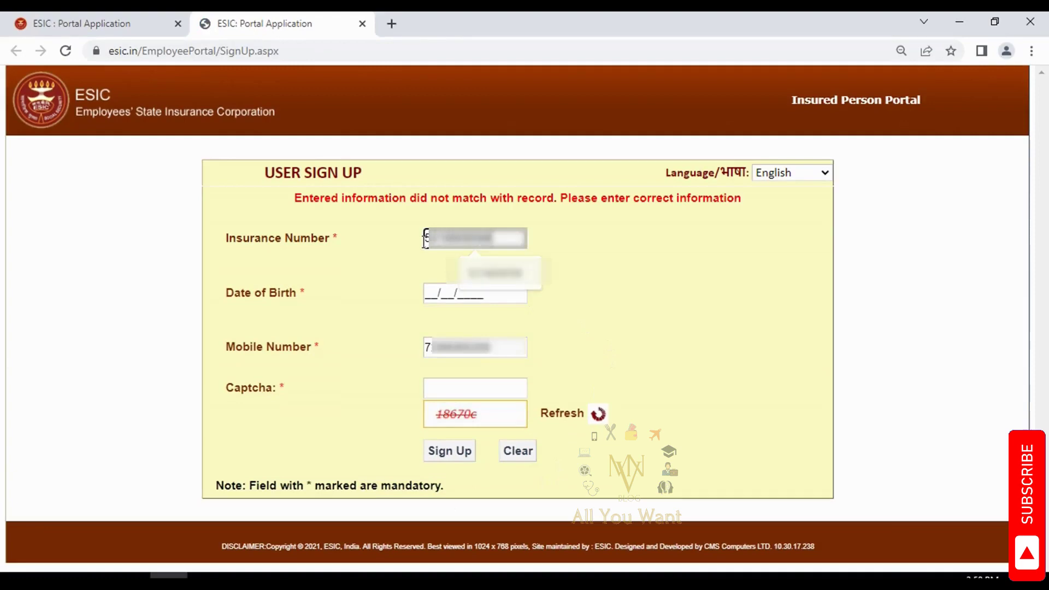
key("Tab")
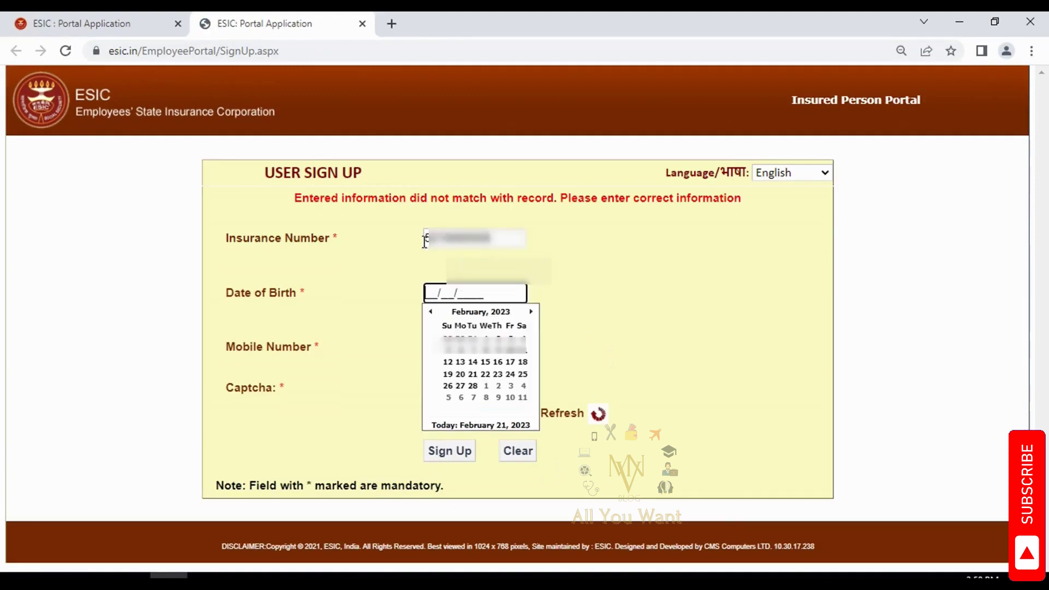
key("Tab")
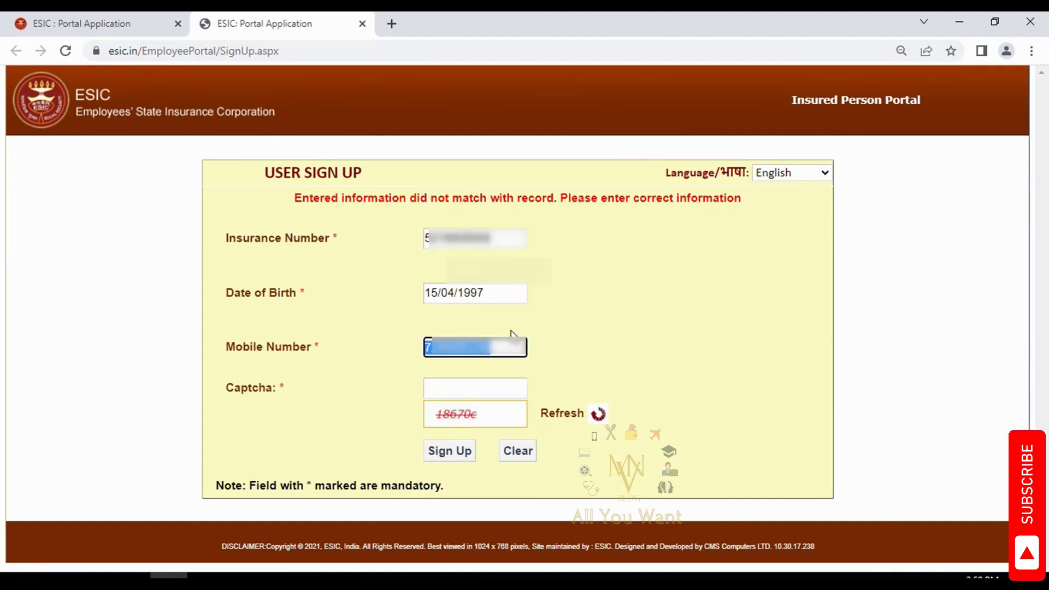
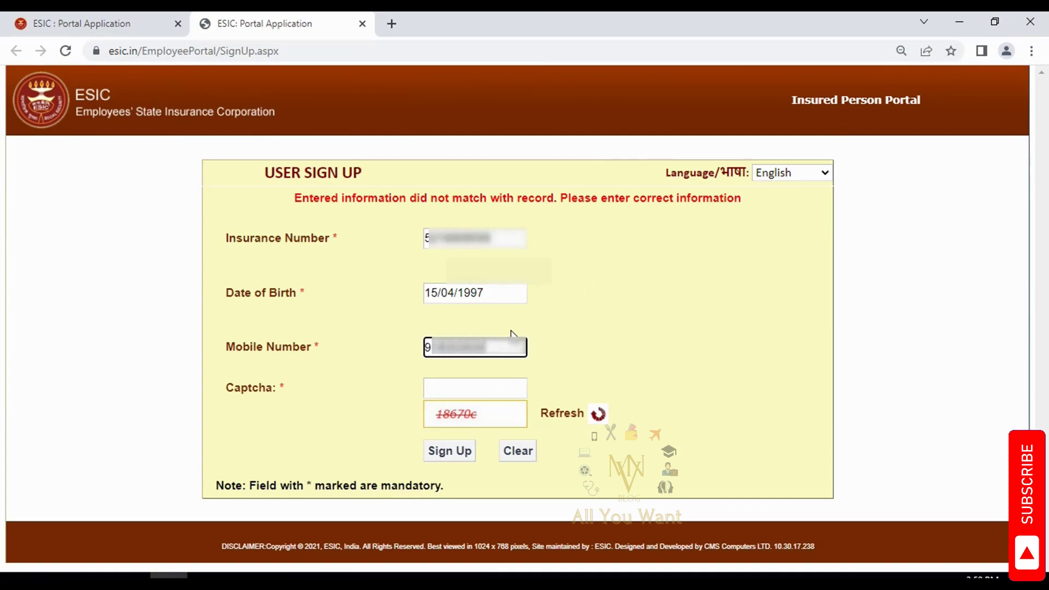
Enter the captcha and submit the sign-up details
left_click(477, 385)
type("186")
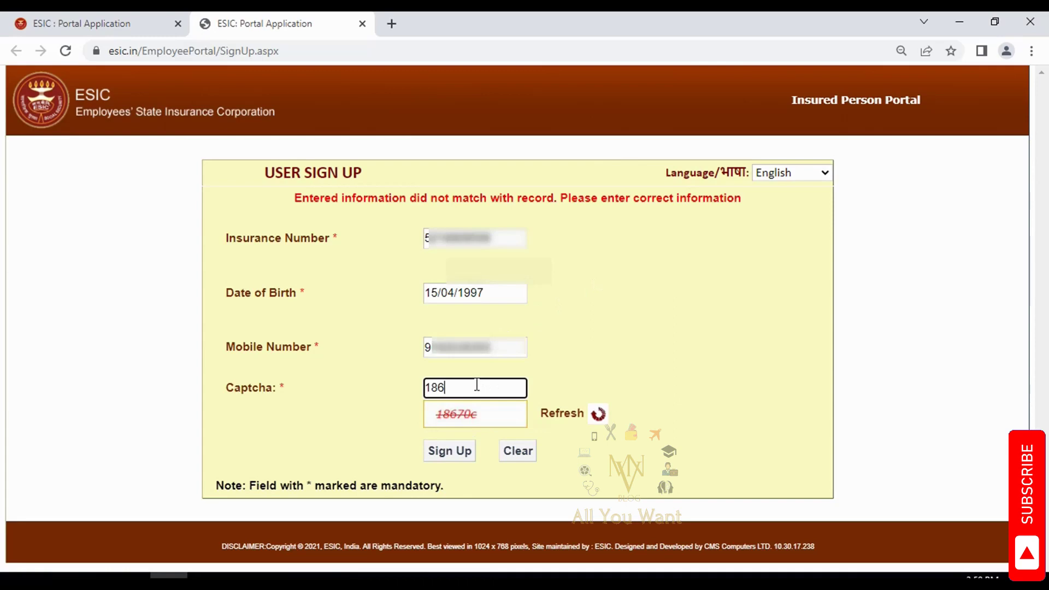
type("70c")
left_click_drag(220, 238, 328, 239)
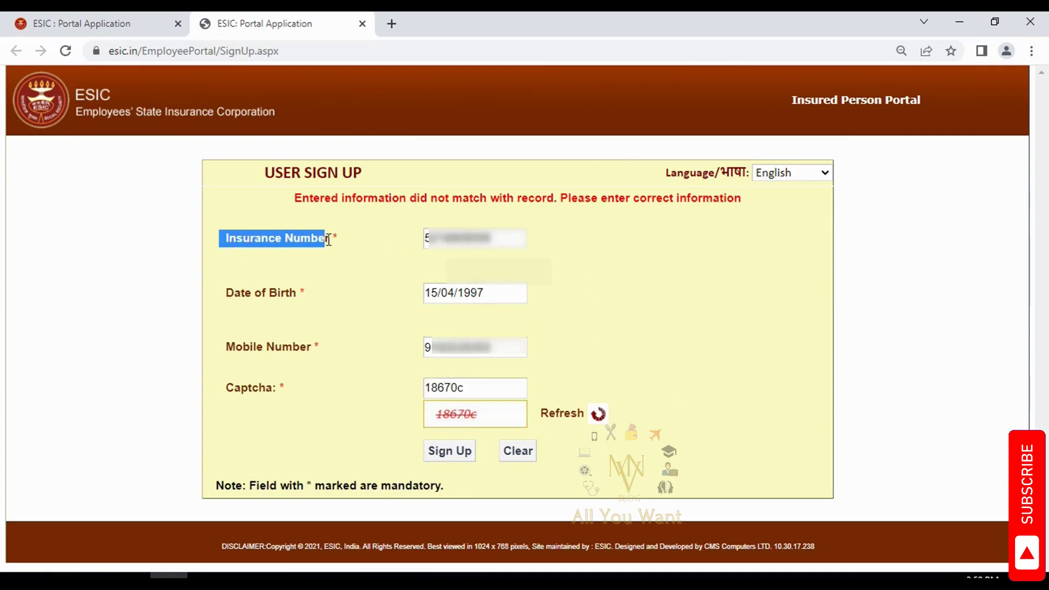
left_click_drag(241, 293, 330, 301)
left_click_drag(228, 344, 334, 350)
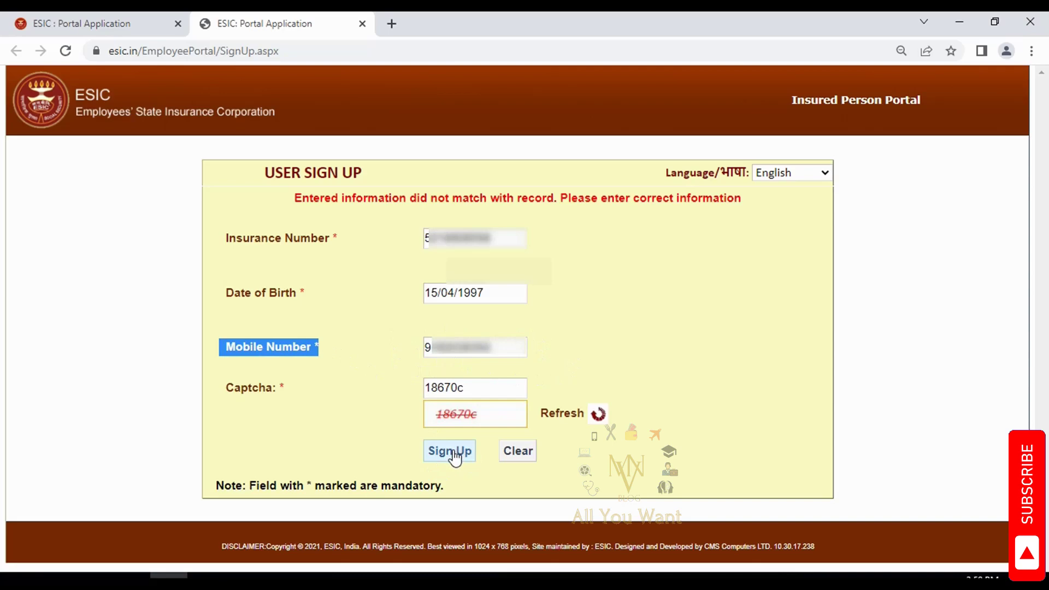
left_click(452, 452)
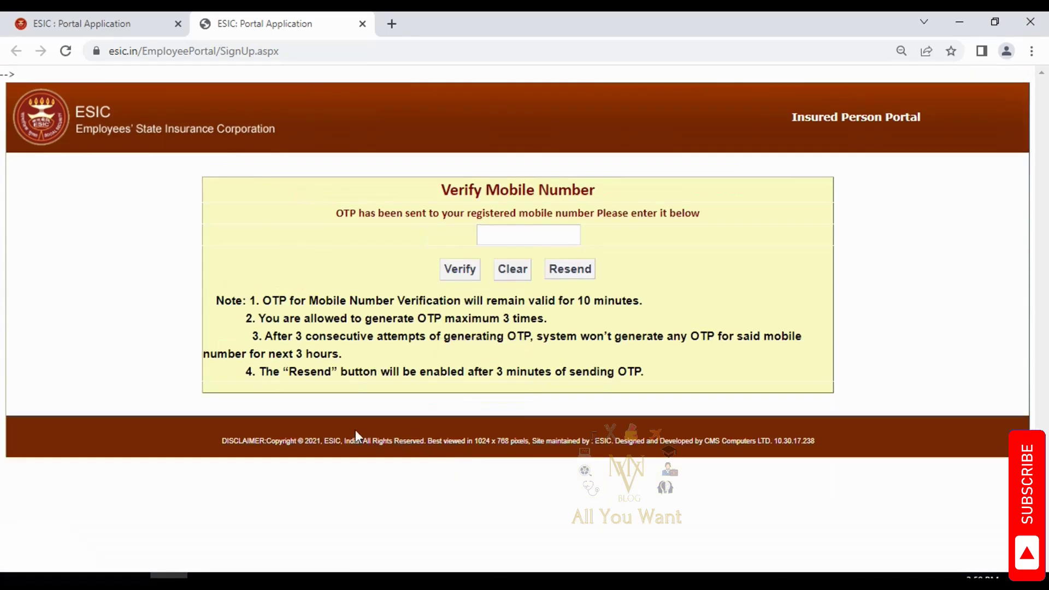
Go over the OTP notes: 10-minute validity, 3 generations limit, 3-hour lockout, resend timing
left_click(487, 231)
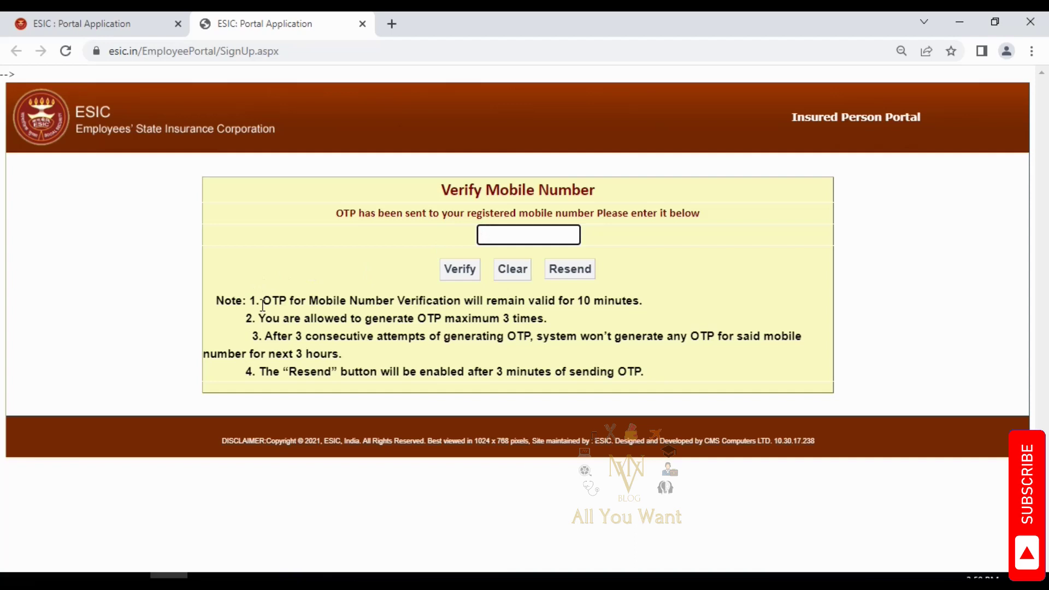
left_click_drag(260, 302, 662, 310)
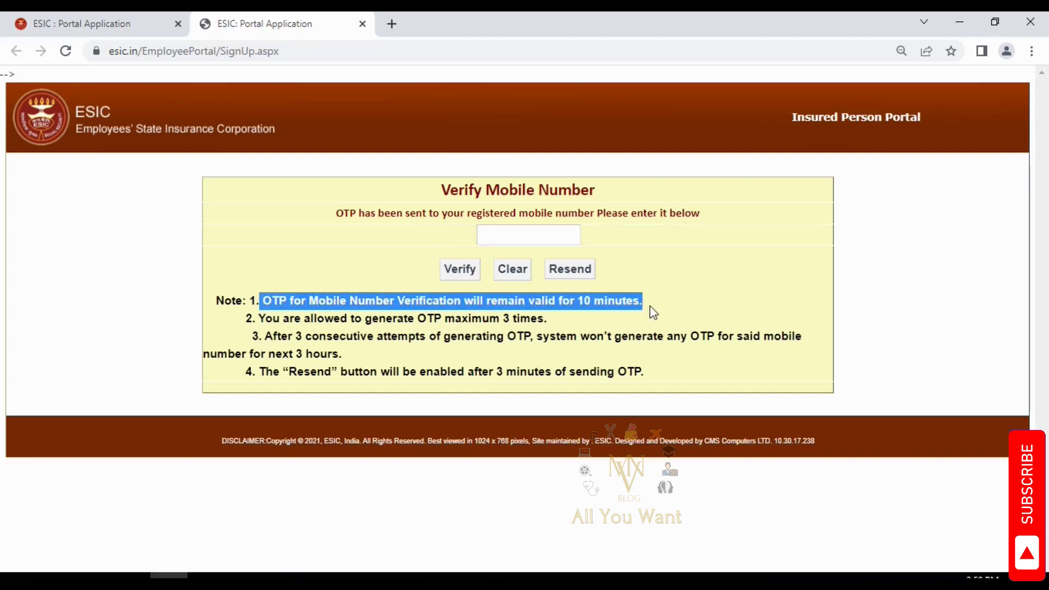
left_click(262, 319)
left_click_drag(262, 319, 554, 332)
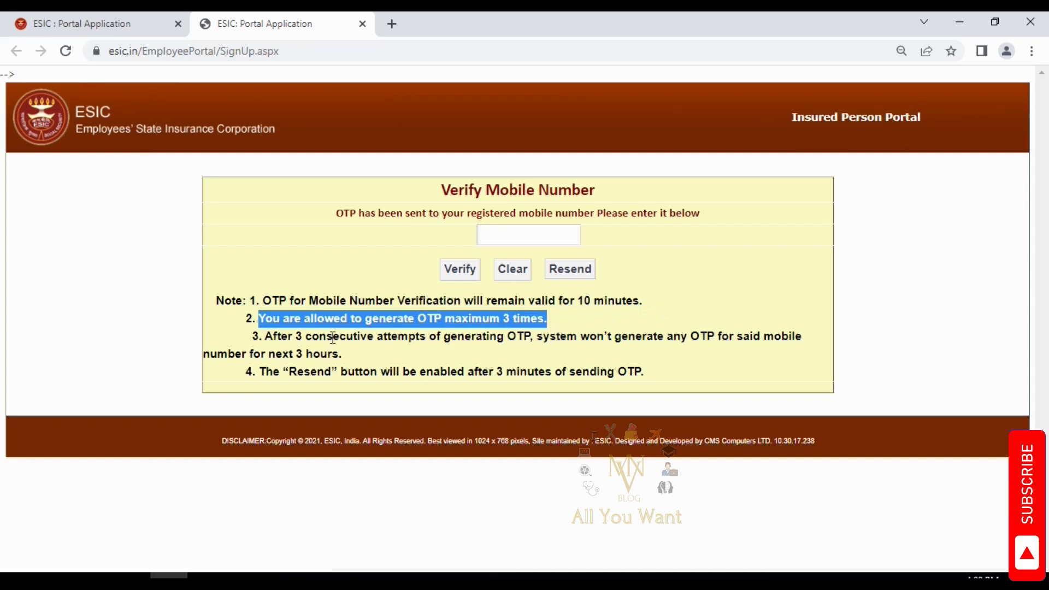
left_click_drag(266, 336, 531, 339)
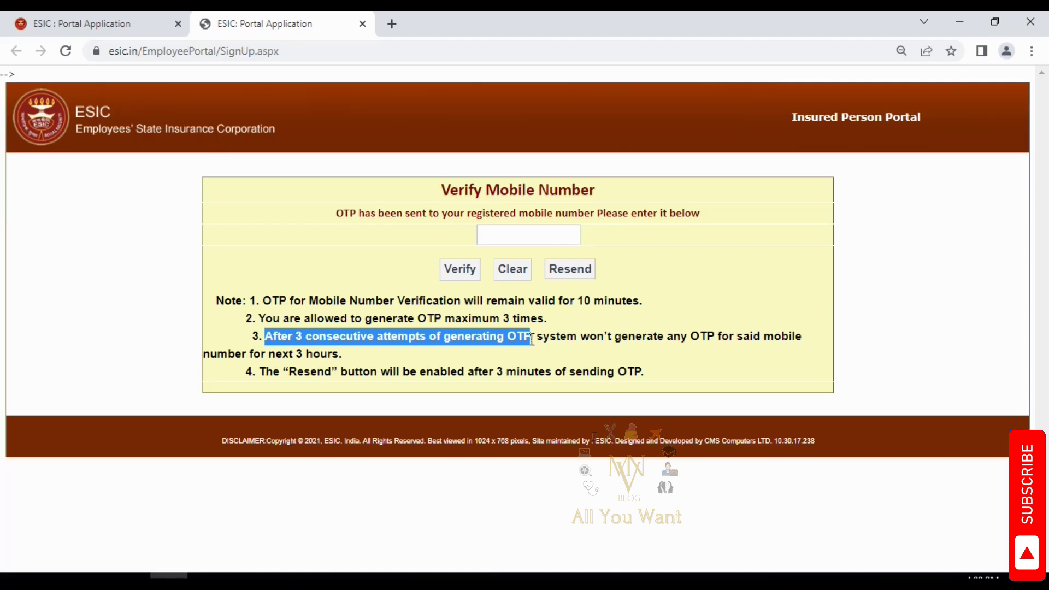
left_click(566, 229)
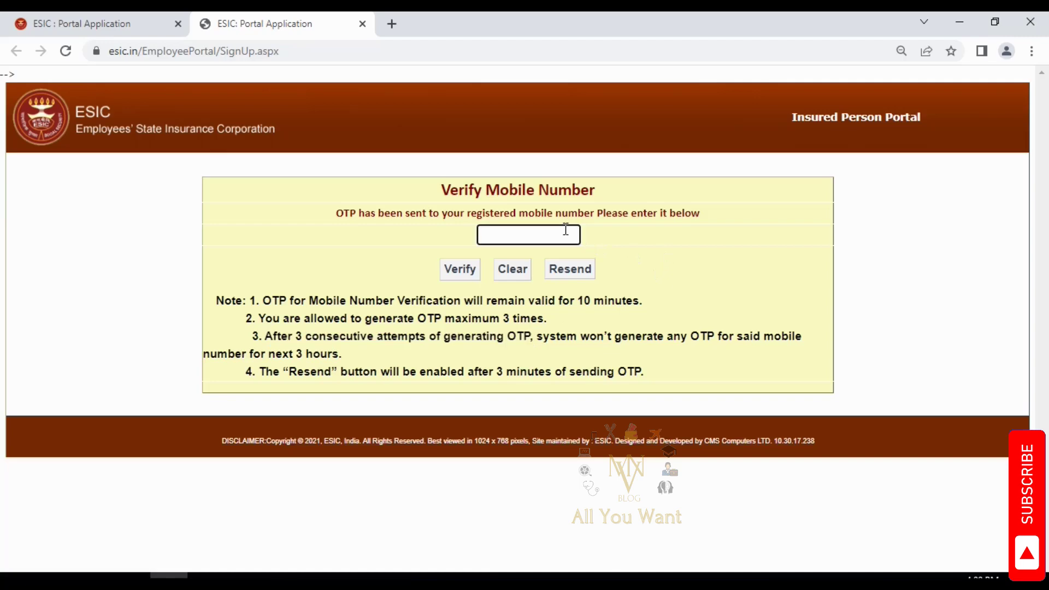
left_click_drag(266, 335, 375, 355)
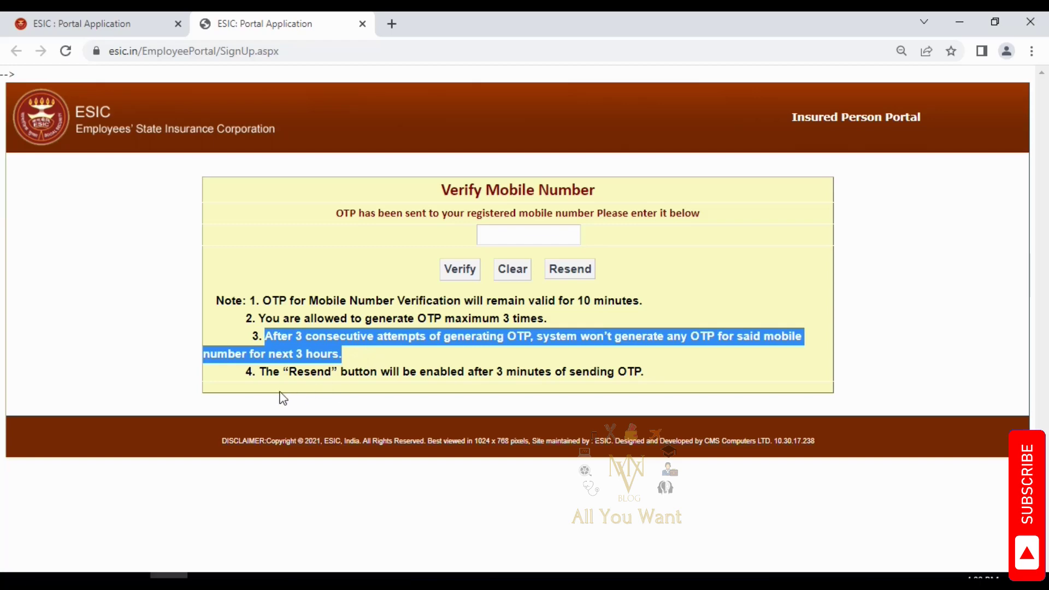
left_click_drag(258, 372, 654, 373)
Enter the OTP received by SMS and verify the mobile number
left_click(549, 232)
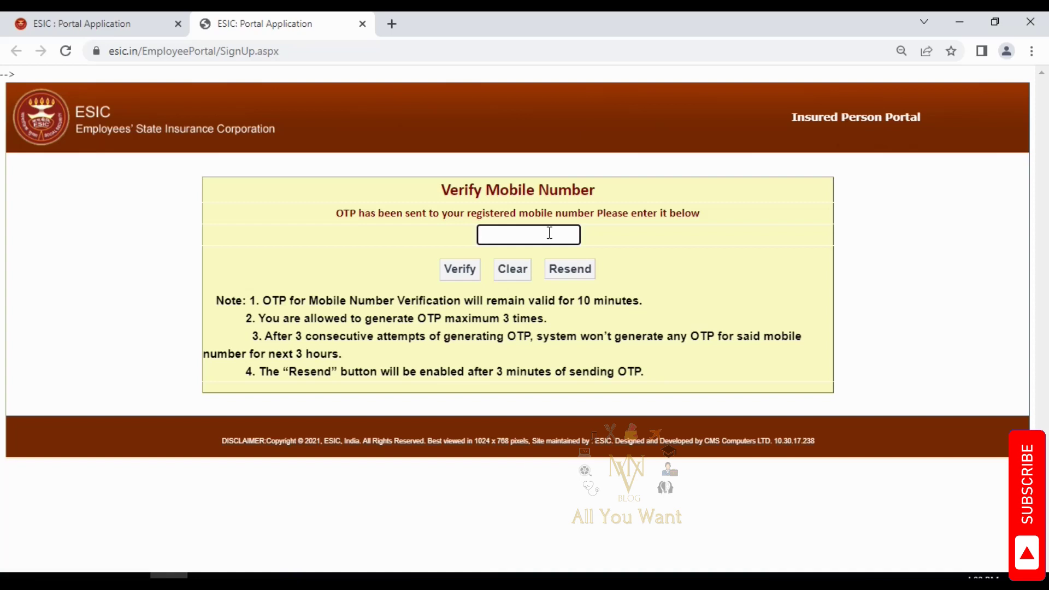
left_click(451, 277)
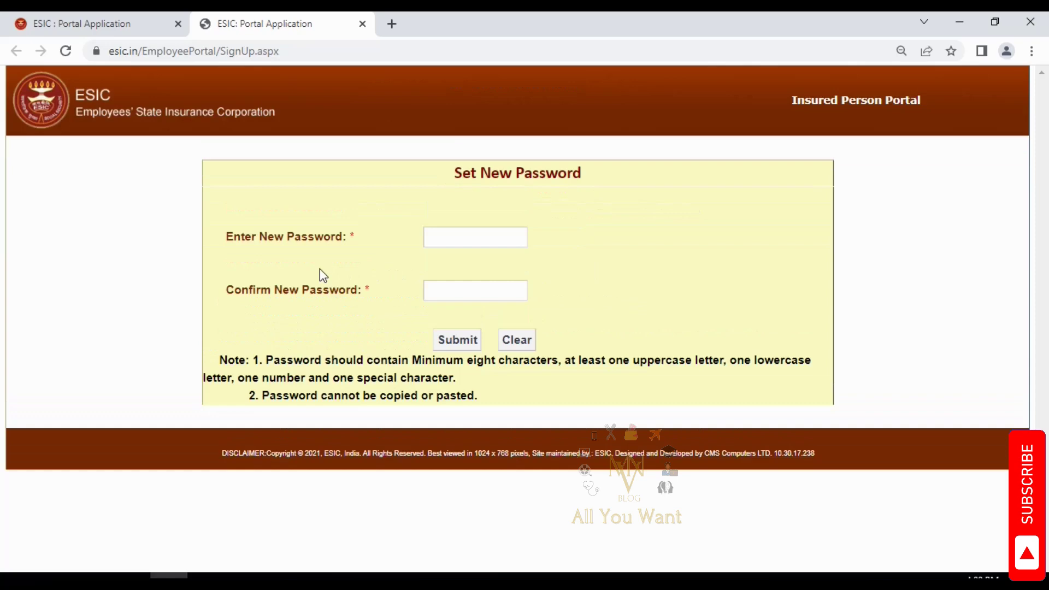
Review the password complexity rules and the note that passwords cannot be pasted
left_click(437, 240)
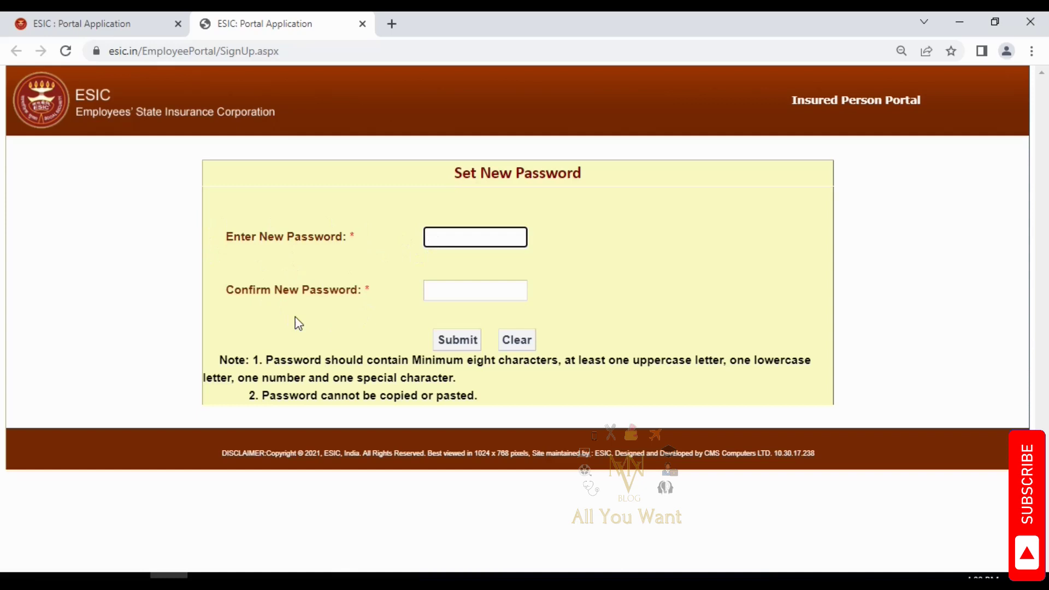
left_click_drag(266, 360, 483, 389)
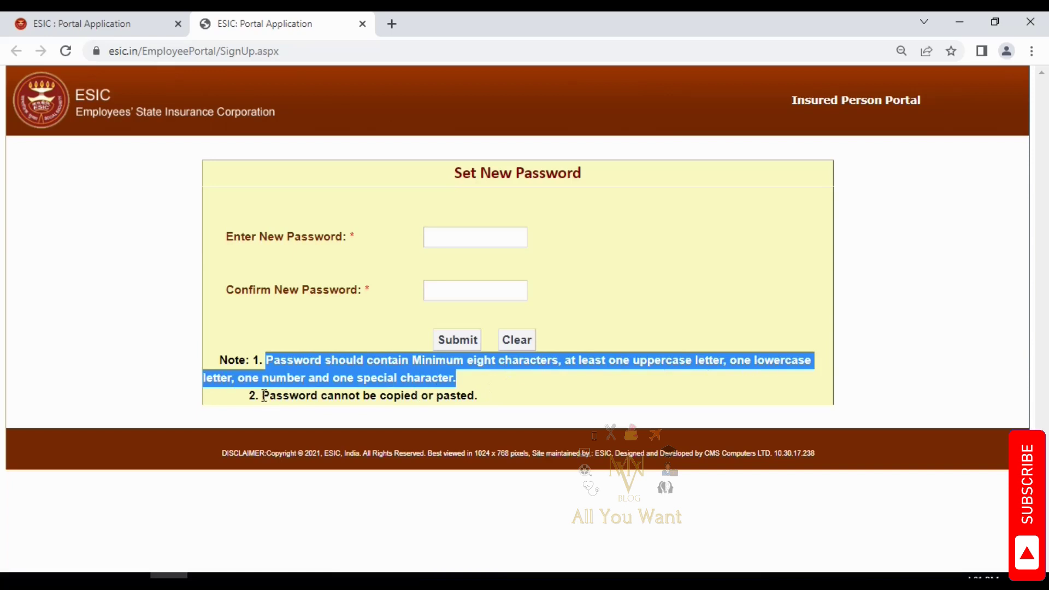
left_click_drag(249, 395, 500, 399)
Enter and confirm the new password, submit it and check the success message
left_click(471, 237)
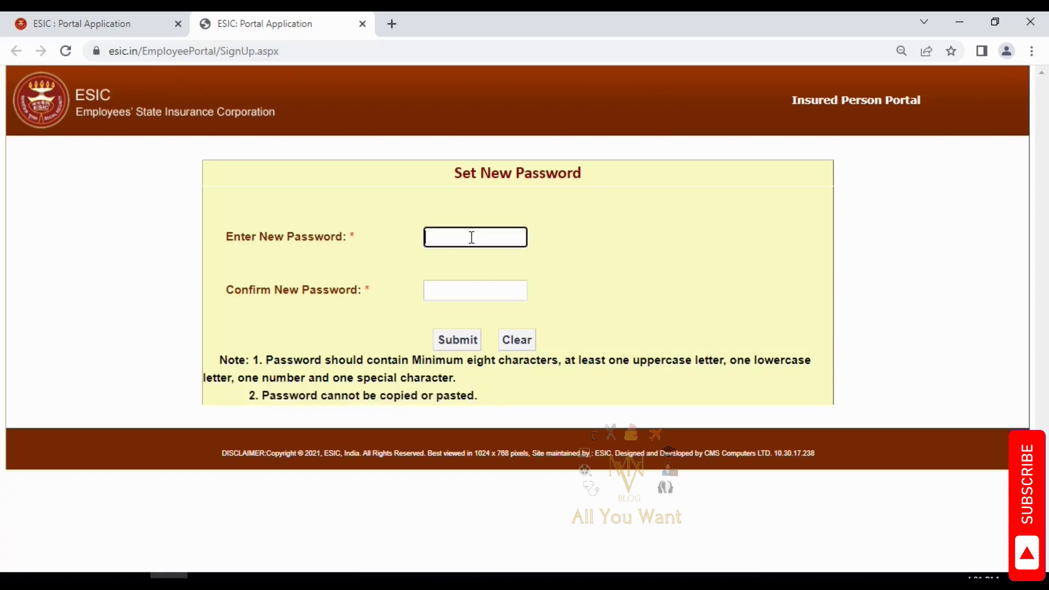
type("*********")
key("Tab")
type("*****")
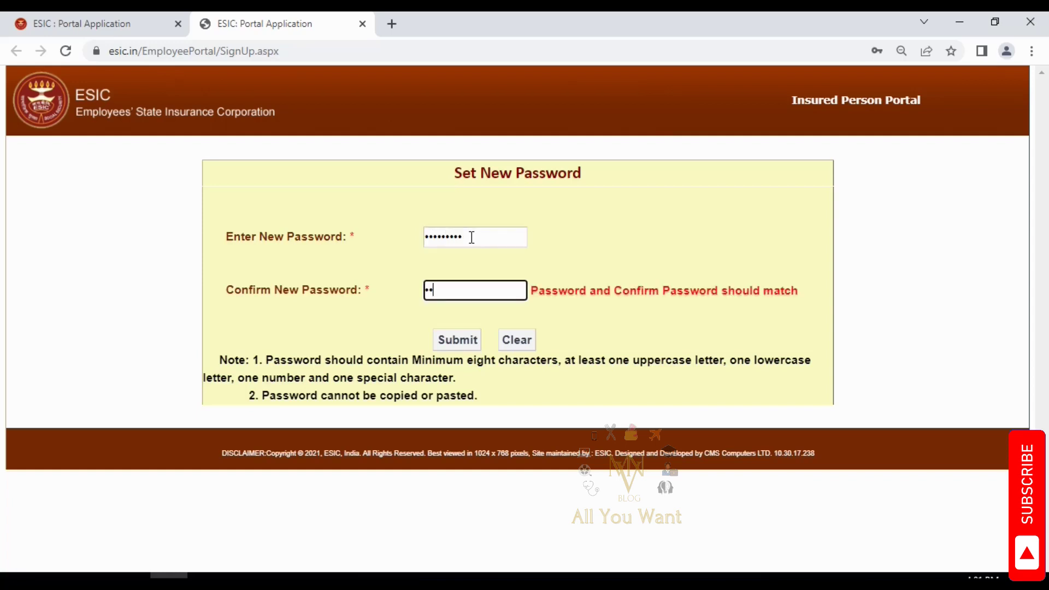
type("****")
left_click(579, 307)
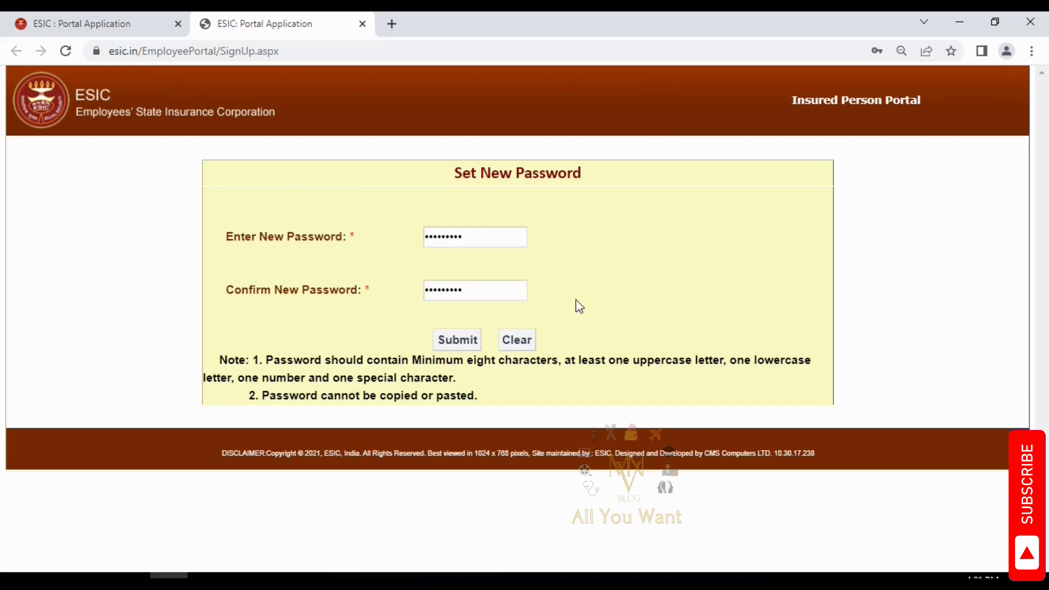
left_click(458, 341)
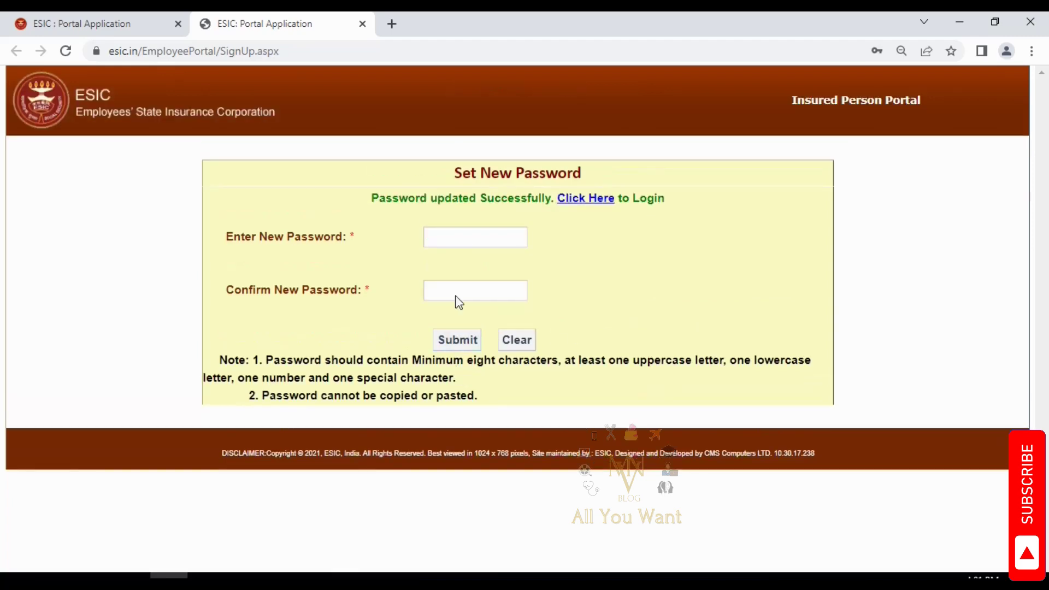
left_click_drag(381, 194, 686, 206)
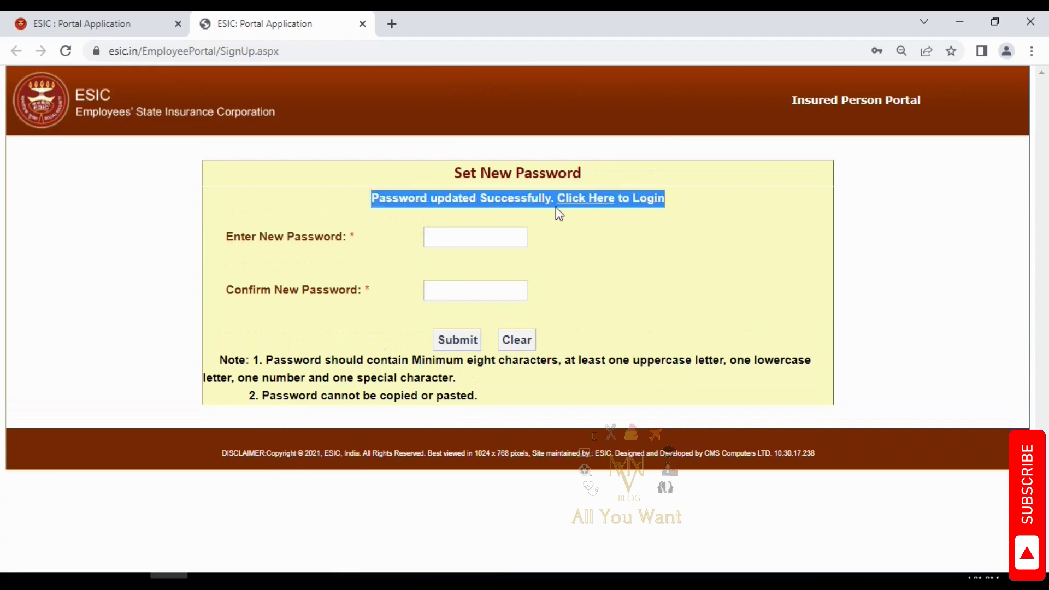
left_click(584, 210)
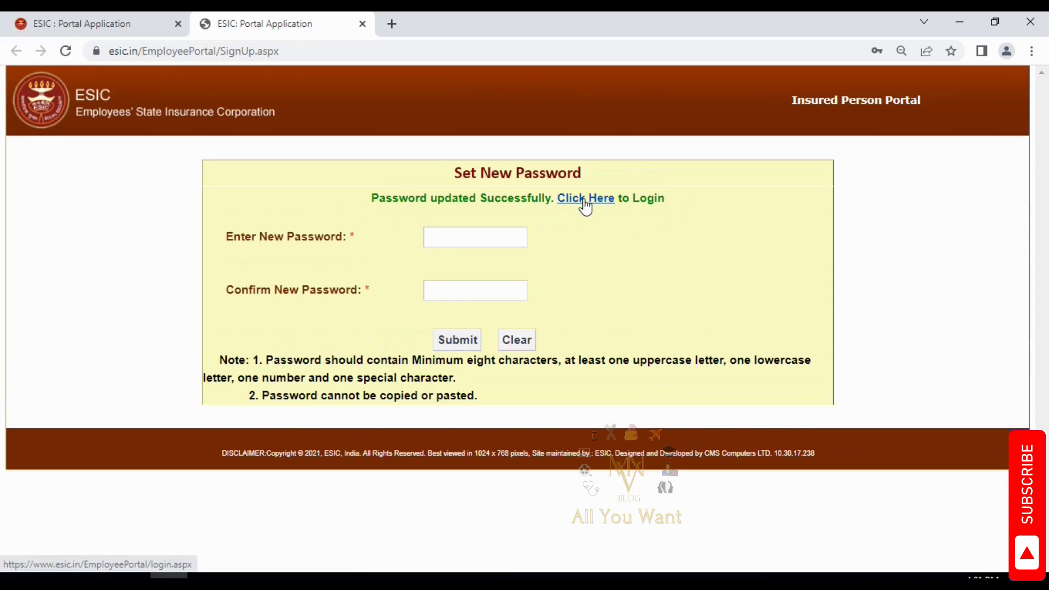
Go to the portal login page and switch it to English
left_click(583, 202)
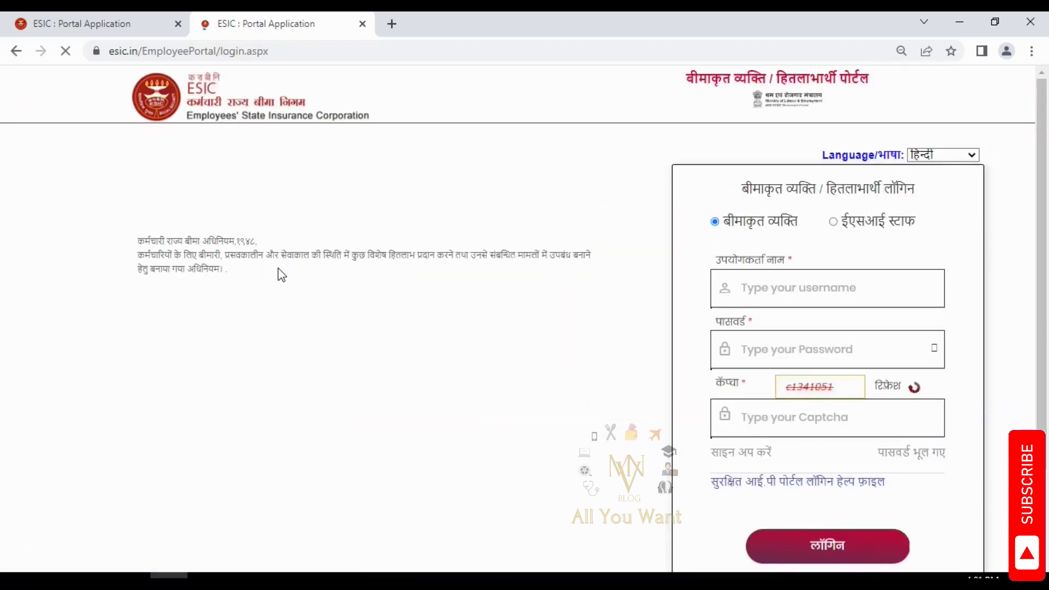
left_click(967, 158)
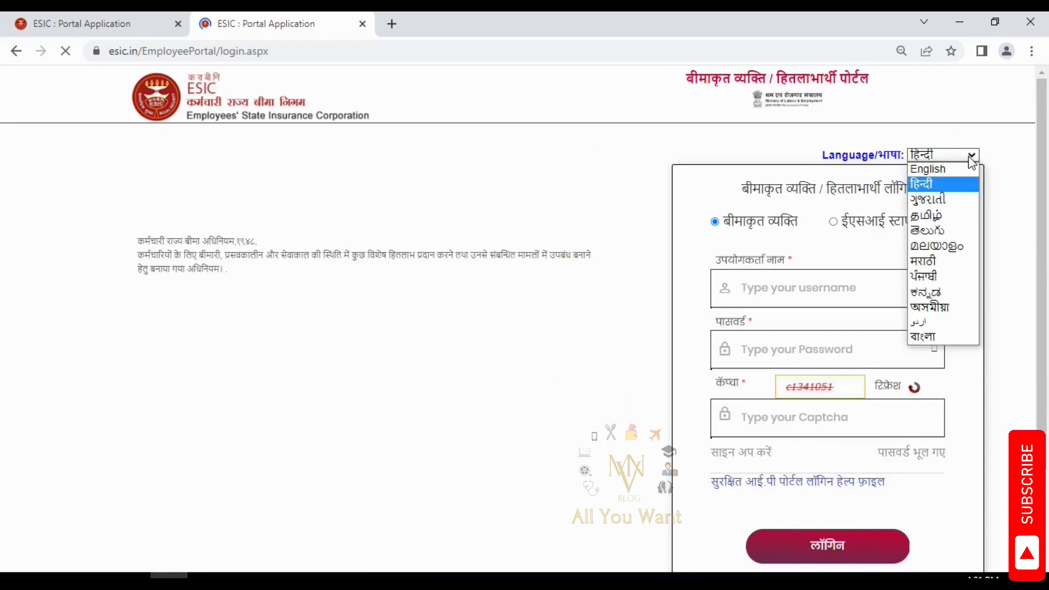
left_click(938, 169)
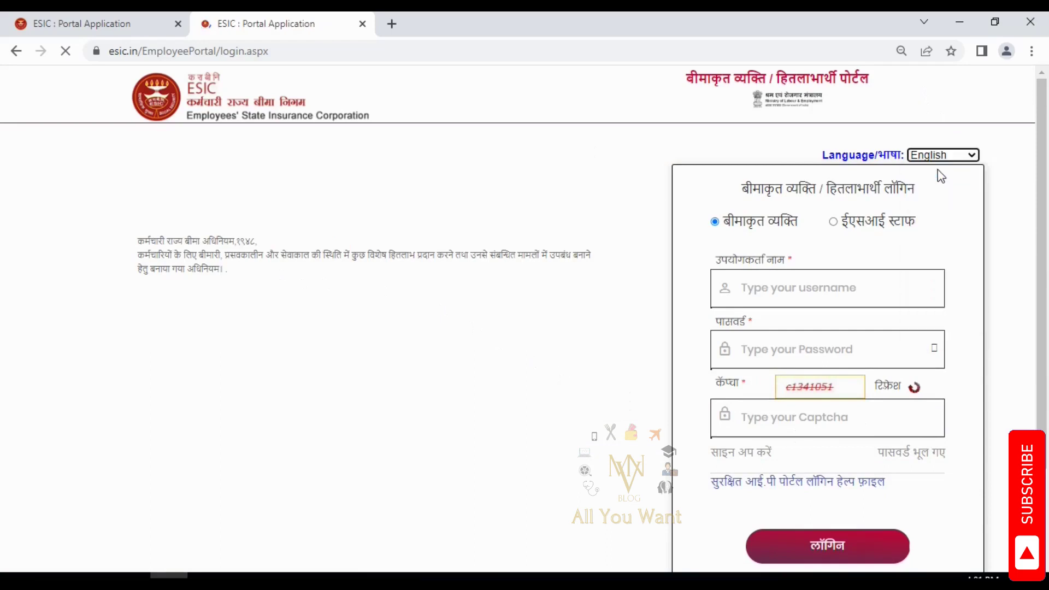
Log in as Insured Person with the username, new password and captcha
left_click(781, 294)
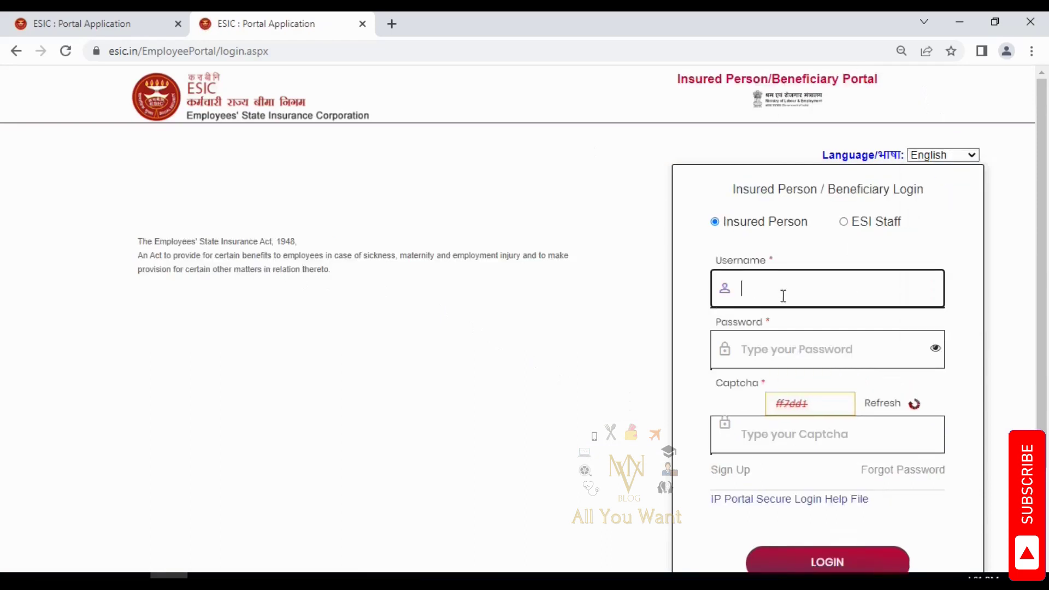
left_click_drag(724, 228, 825, 224)
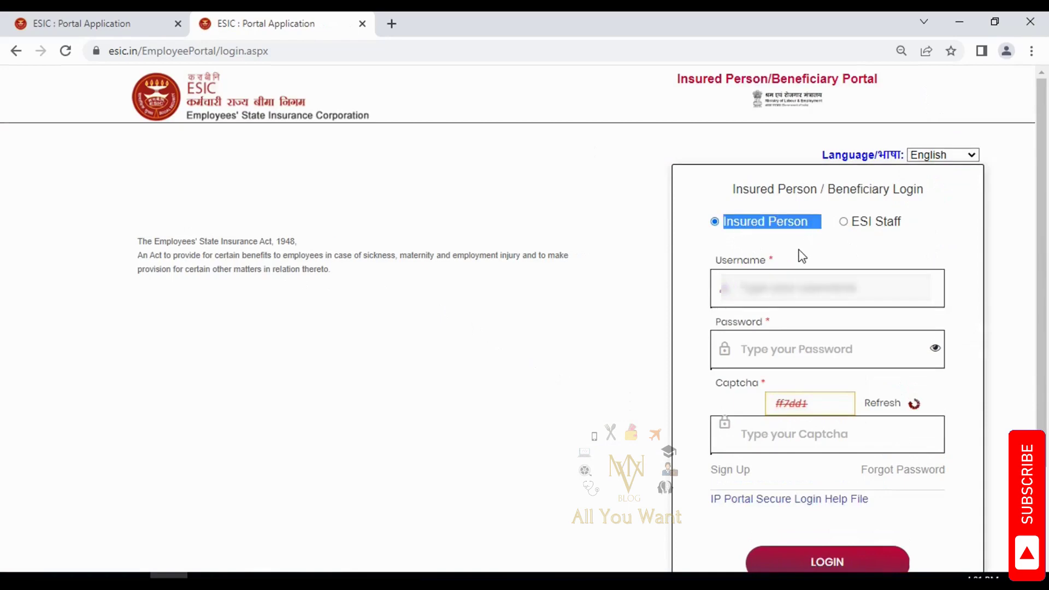
left_click(783, 278)
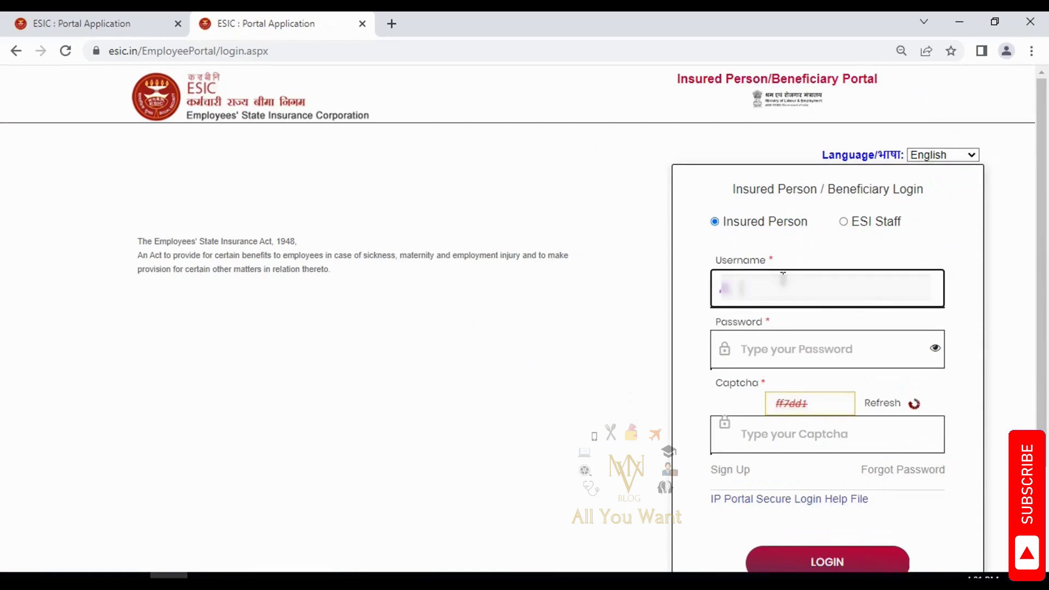
type("12345678901")
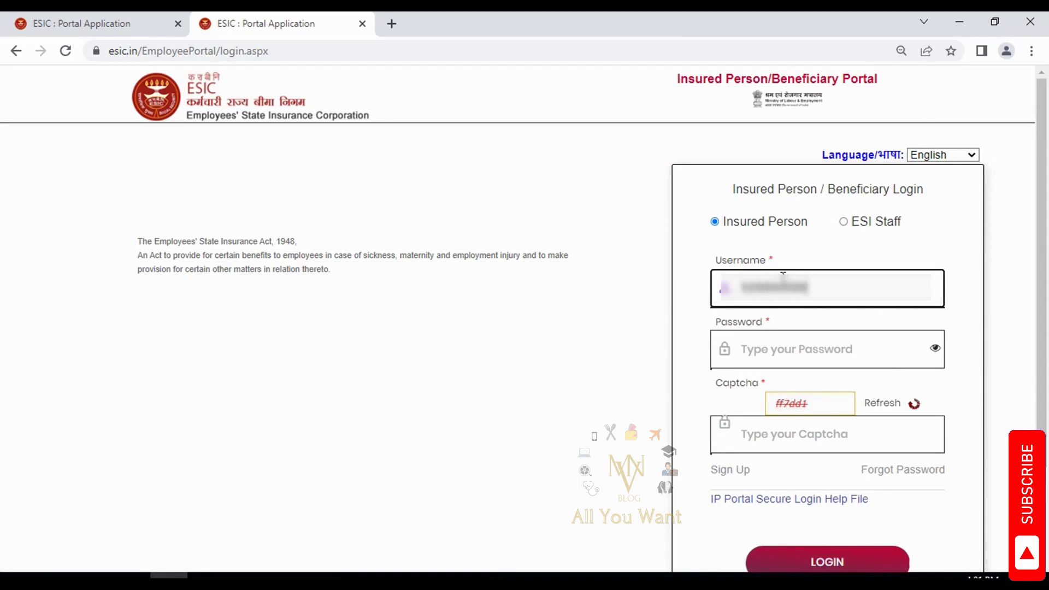
key("Tab")
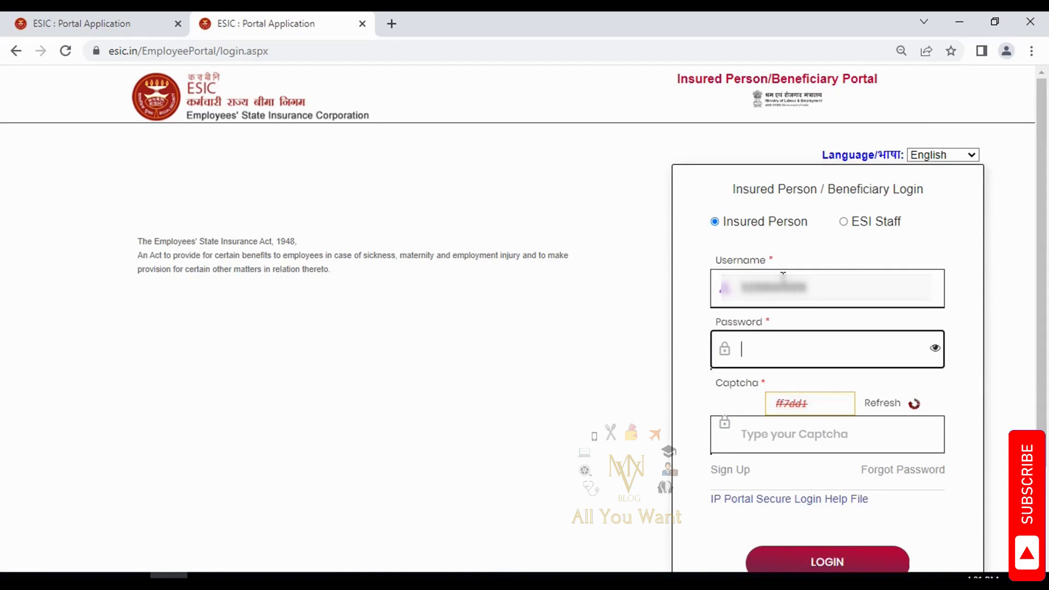
type("••")
key("Tab")
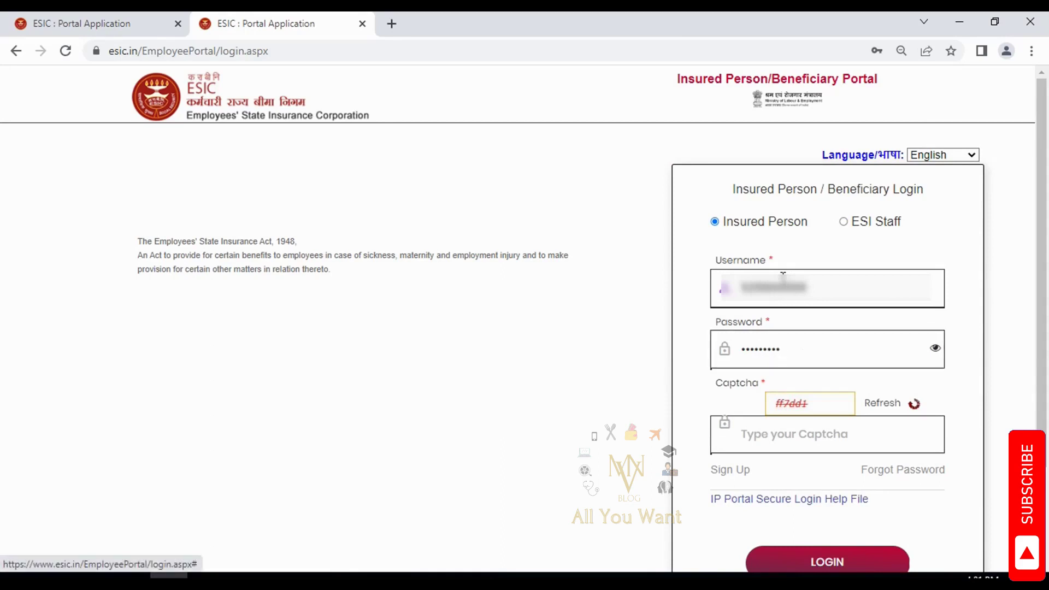
key("Tab")
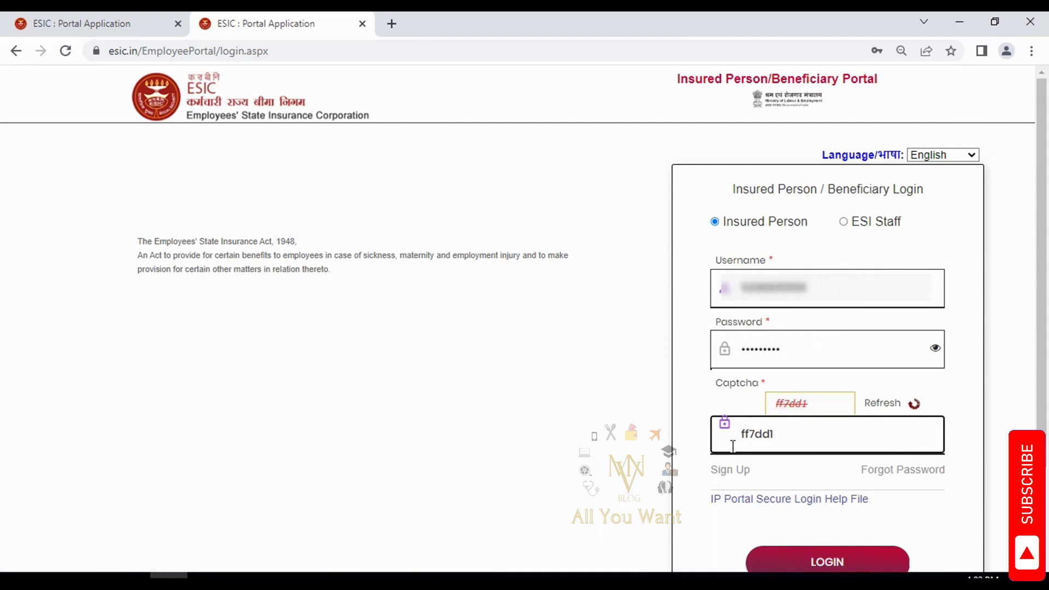
left_click(781, 411)
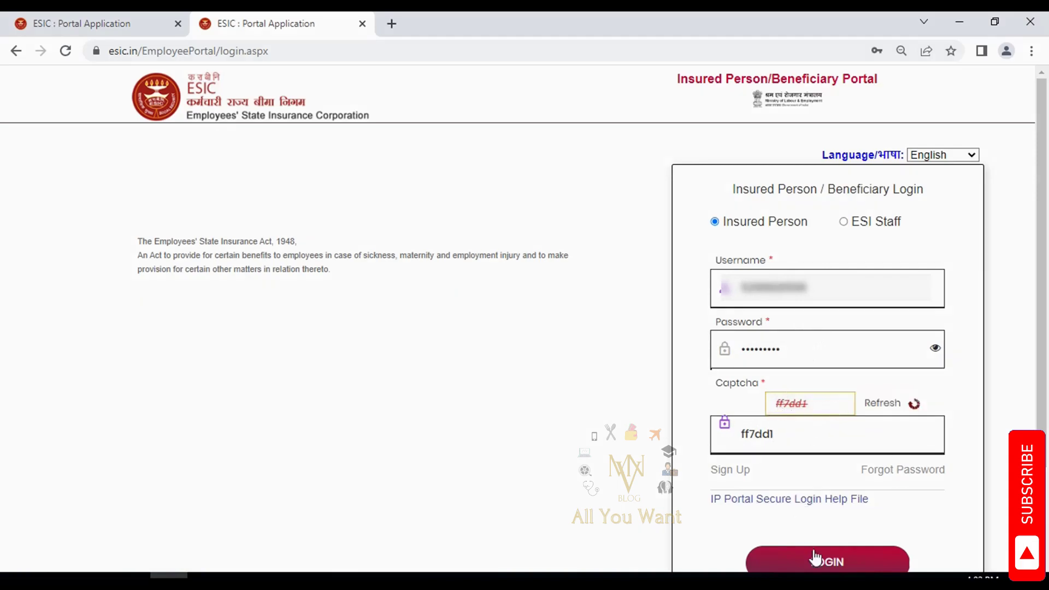
left_click(826, 563)
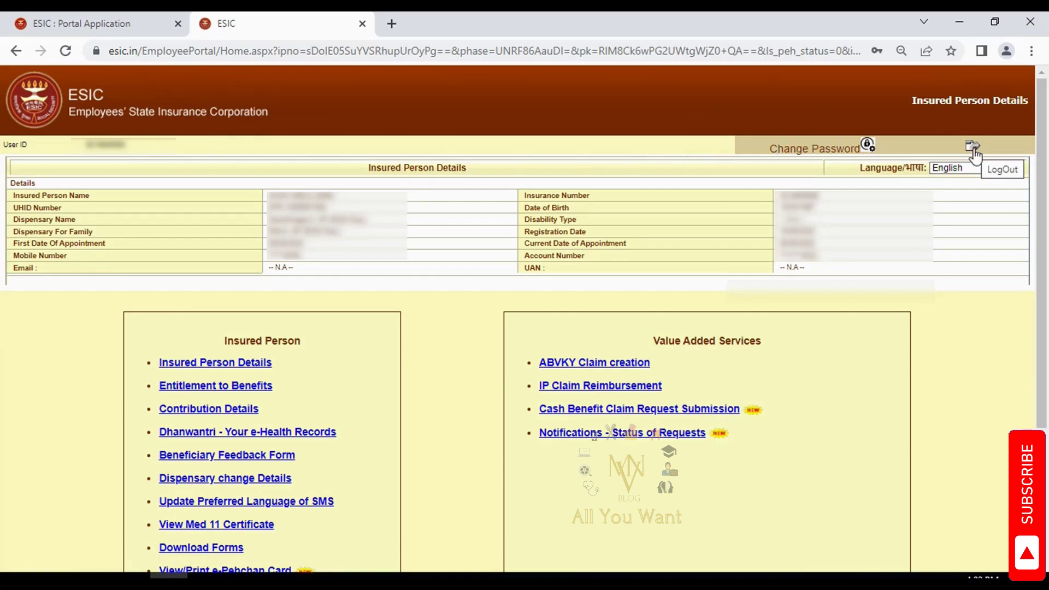
Switch the details page labels from Telugu back to English and review the first appointment date
left_click(964, 169)
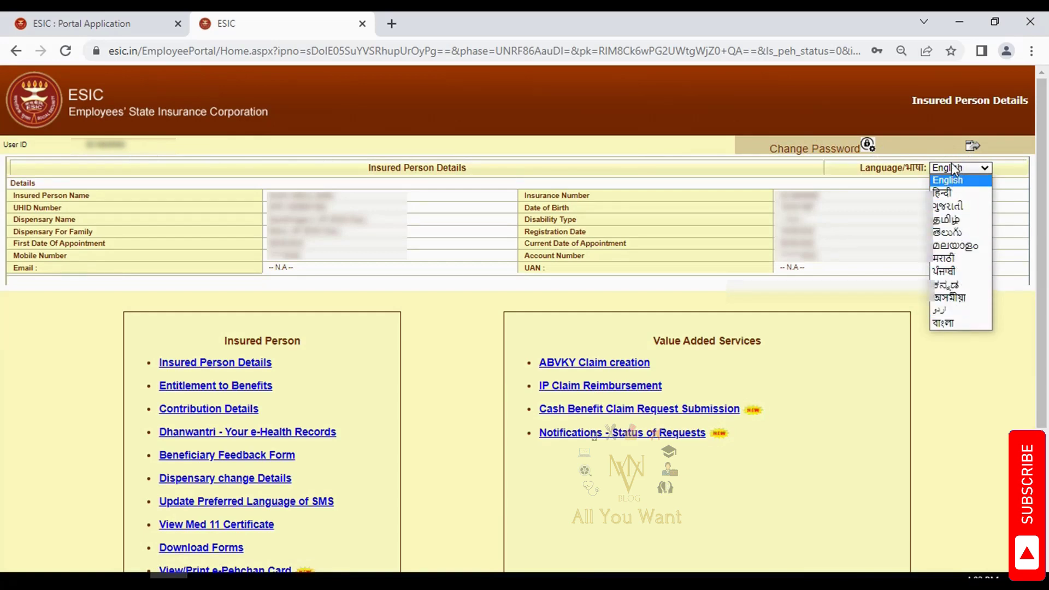
left_click(951, 232)
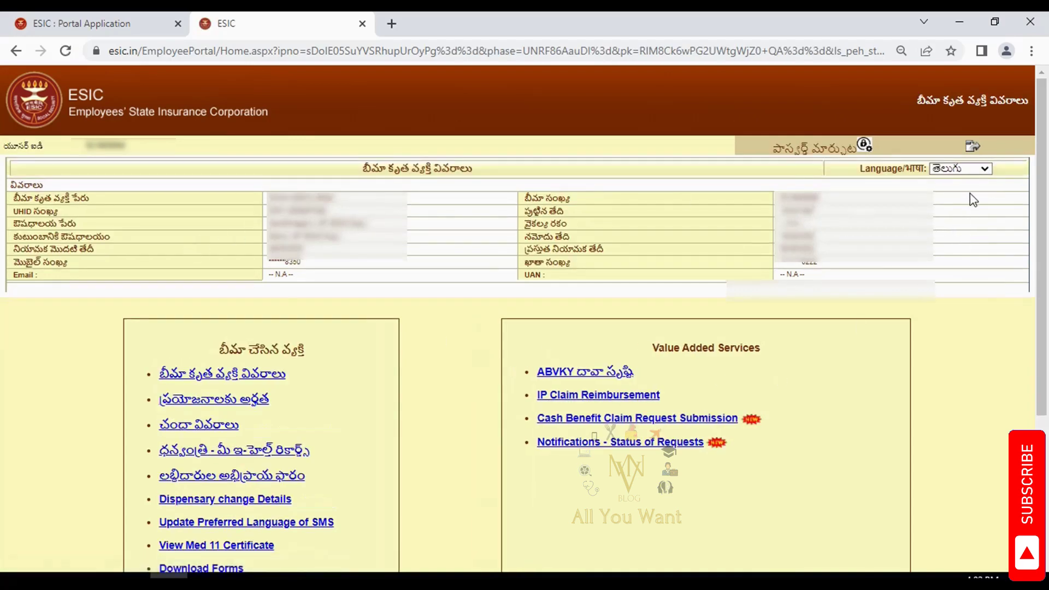
left_click(974, 172)
left_click(975, 178)
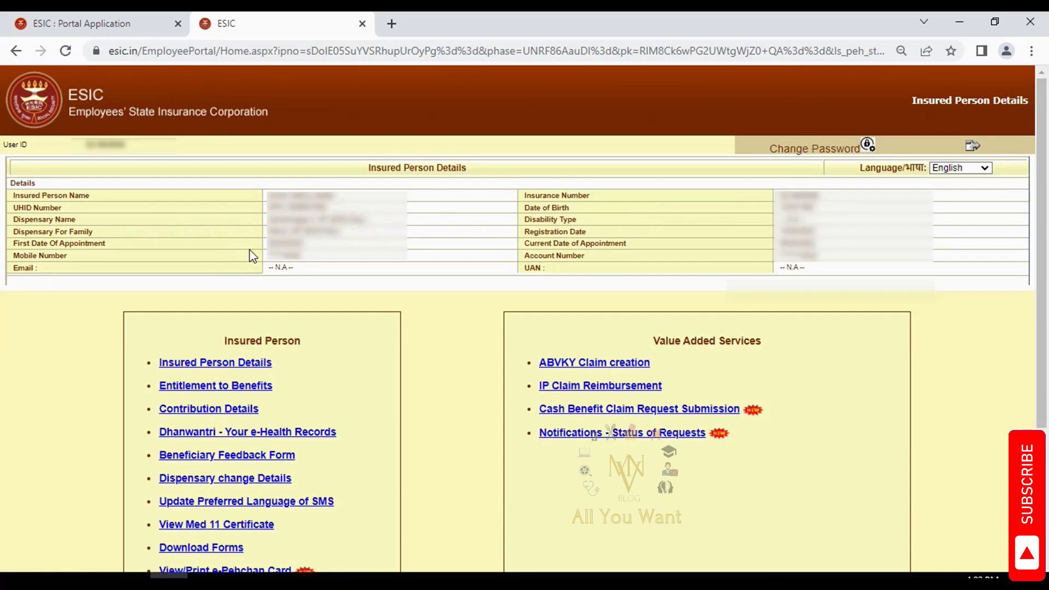
left_click_drag(266, 247, 324, 250)
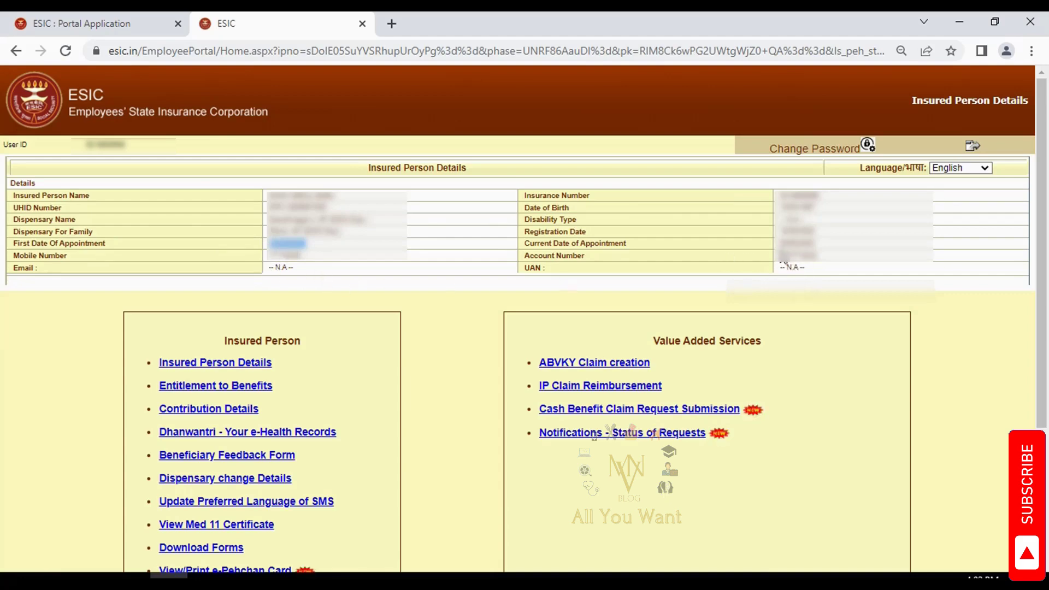
scroll(235, 292, "down", 1)
left_click(212, 287)
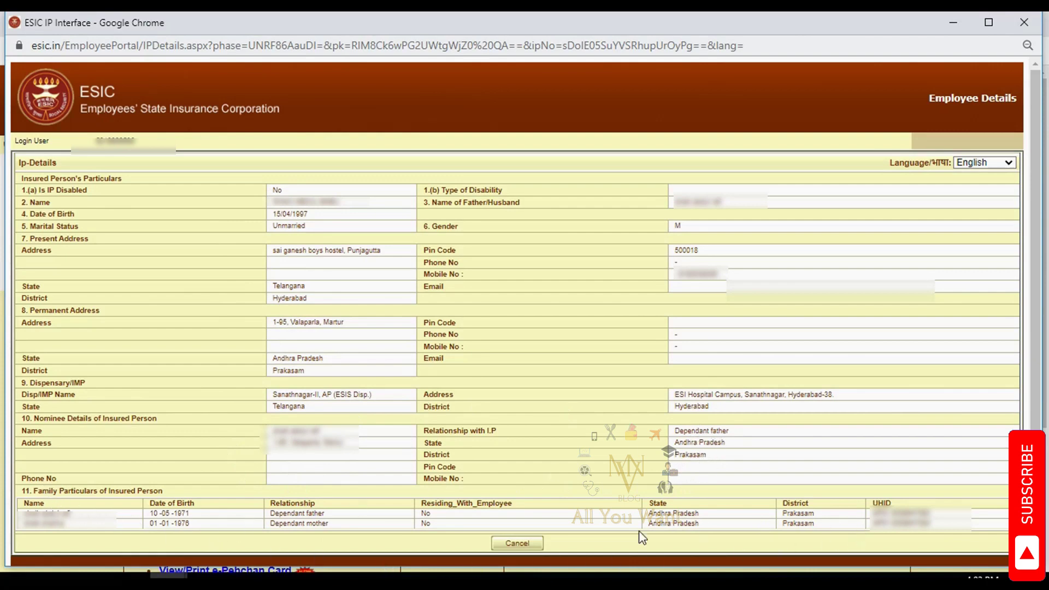
left_click(530, 543)
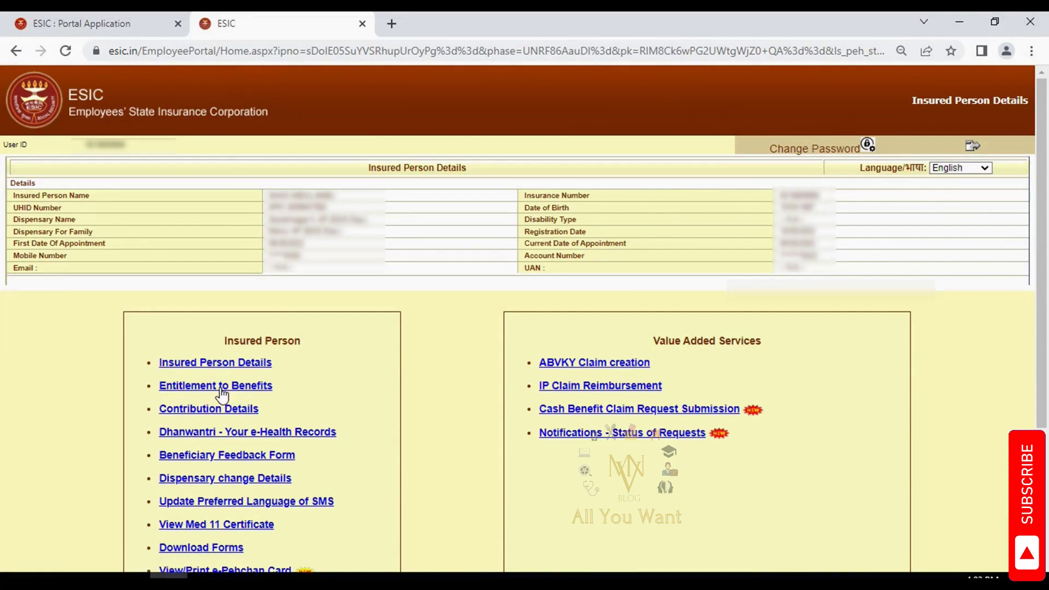
Open Entitlement to Benefits and note wages 21574.00, 46 days and the Jan–Jun 2023 benefit period
left_click(173, 387)
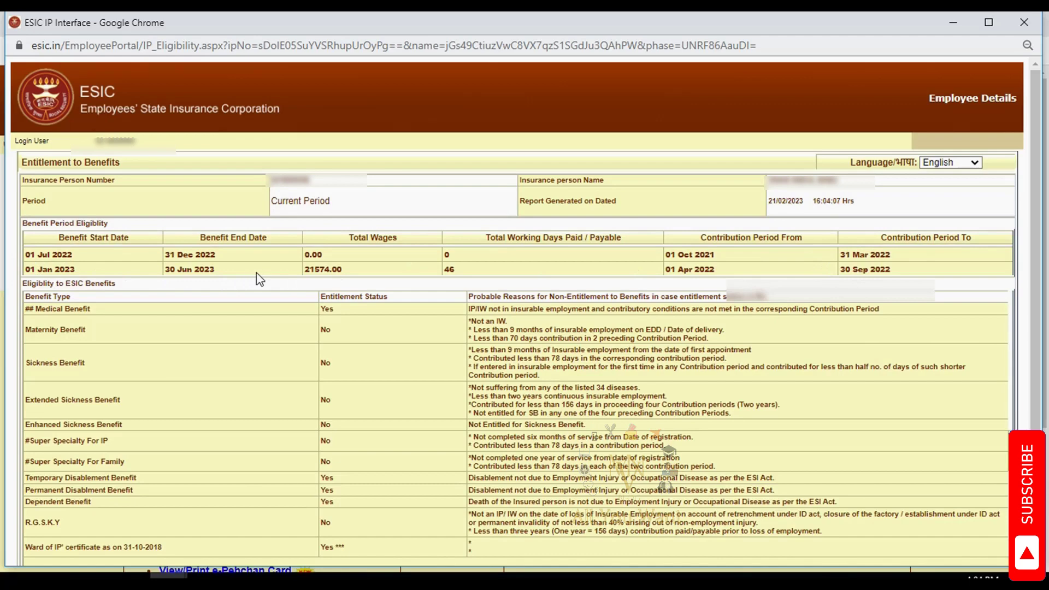
left_click_drag(305, 270, 350, 276)
left_click_drag(444, 269, 458, 273)
left_click(29, 272)
left_click_drag(28, 269, 225, 270)
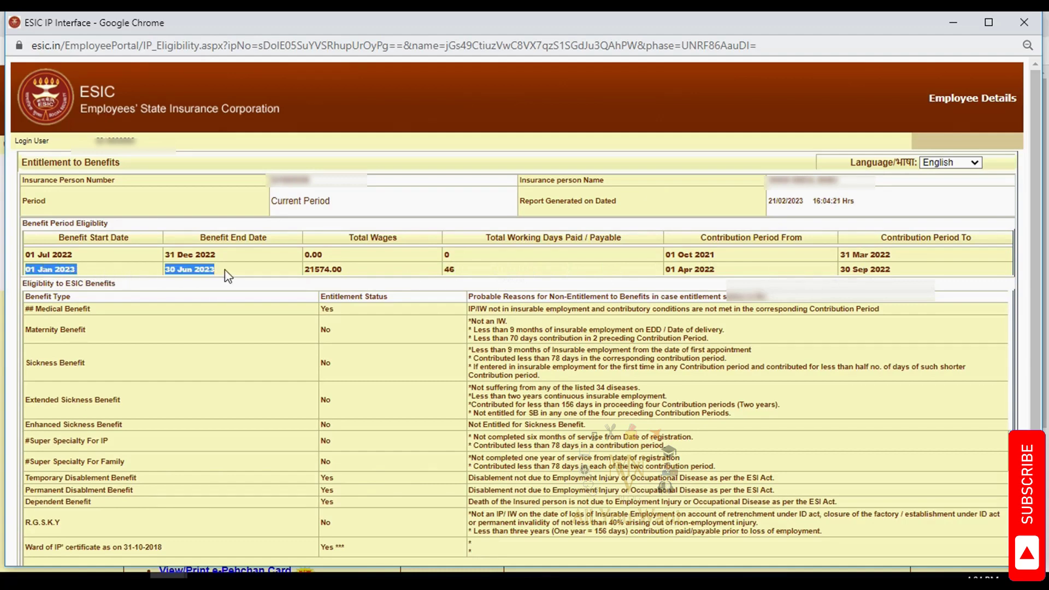
left_click(666, 270)
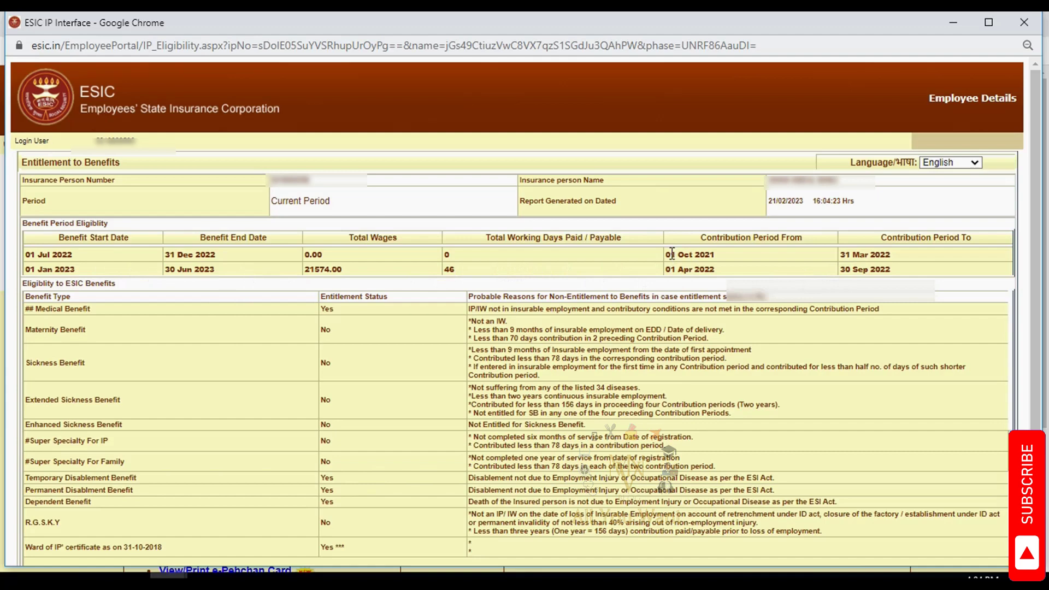
Compare the Jul–Dec 2022 benefit period with the Oct 2021–Mar 2022 and Apr–Sep 2022 contribution periods
left_click_drag(672, 254, 908, 262)
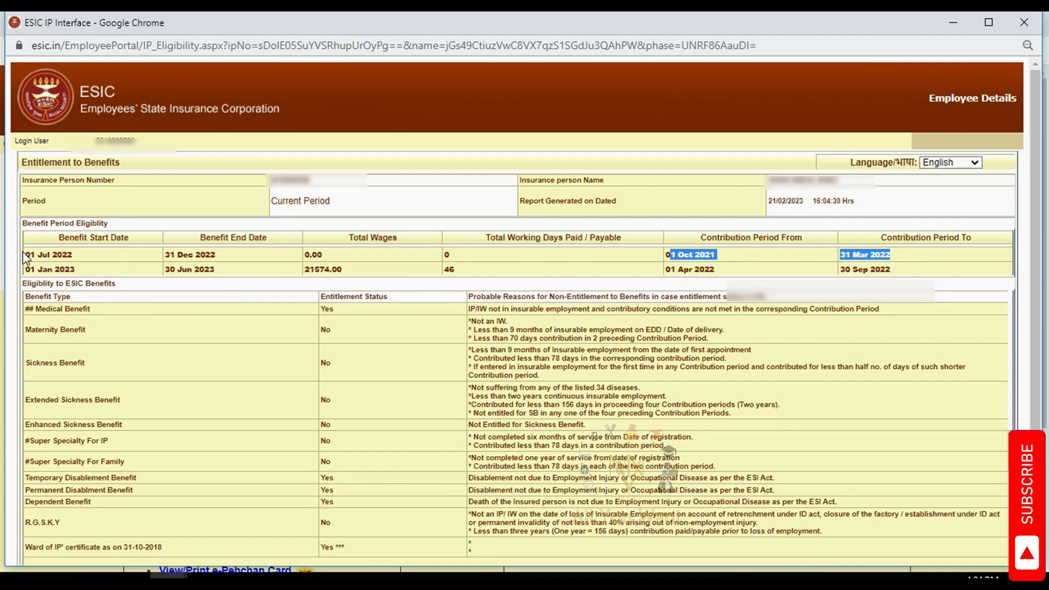
left_click_drag(23, 255, 235, 262)
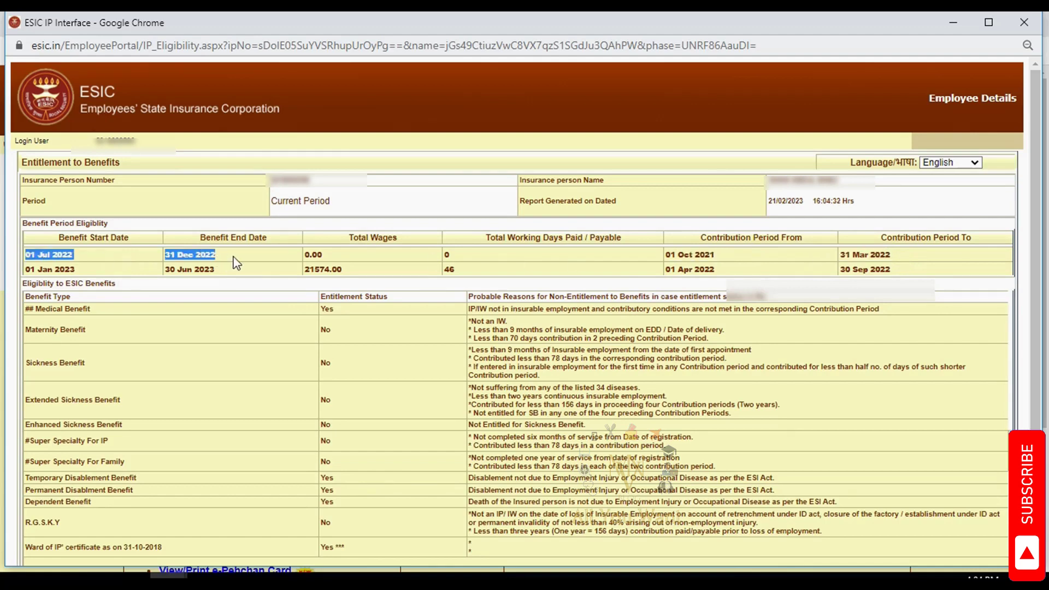
left_click_drag(669, 269, 734, 273)
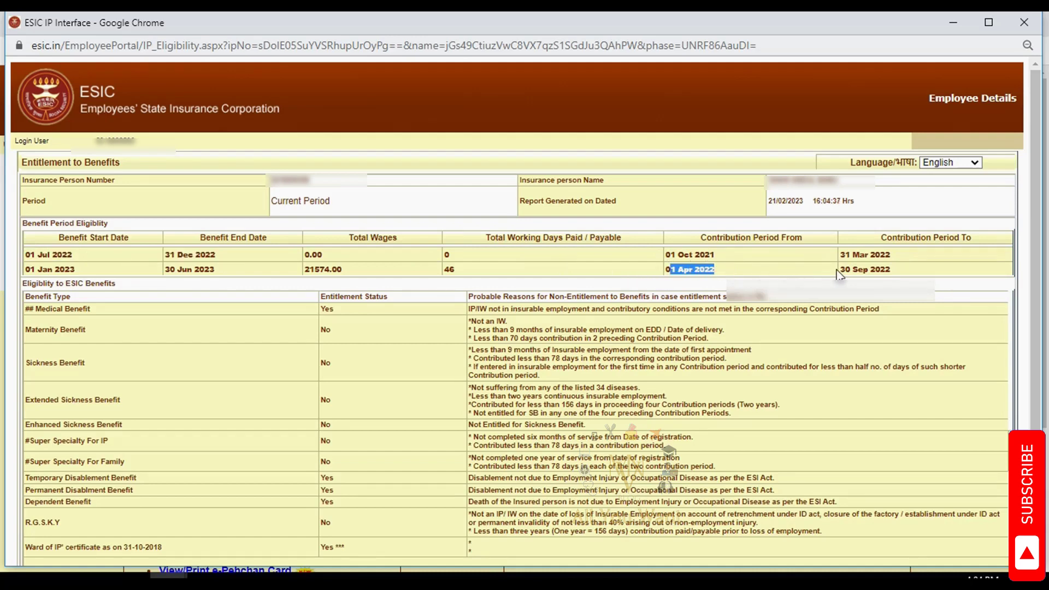
left_click_drag(665, 269, 904, 275)
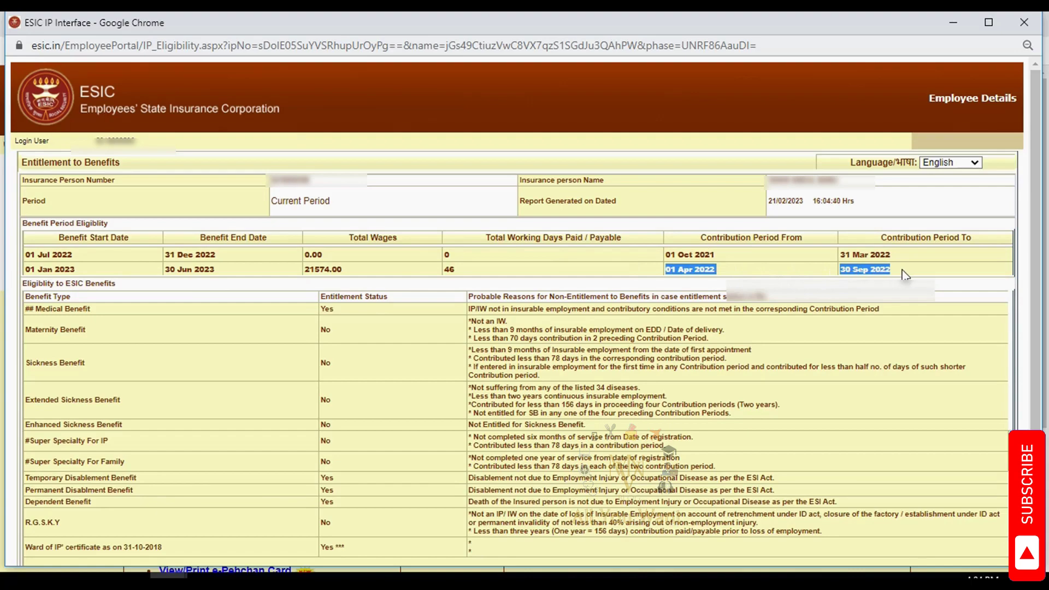
left_click_drag(22, 283, 131, 284)
scroll(131, 215, "down", 1)
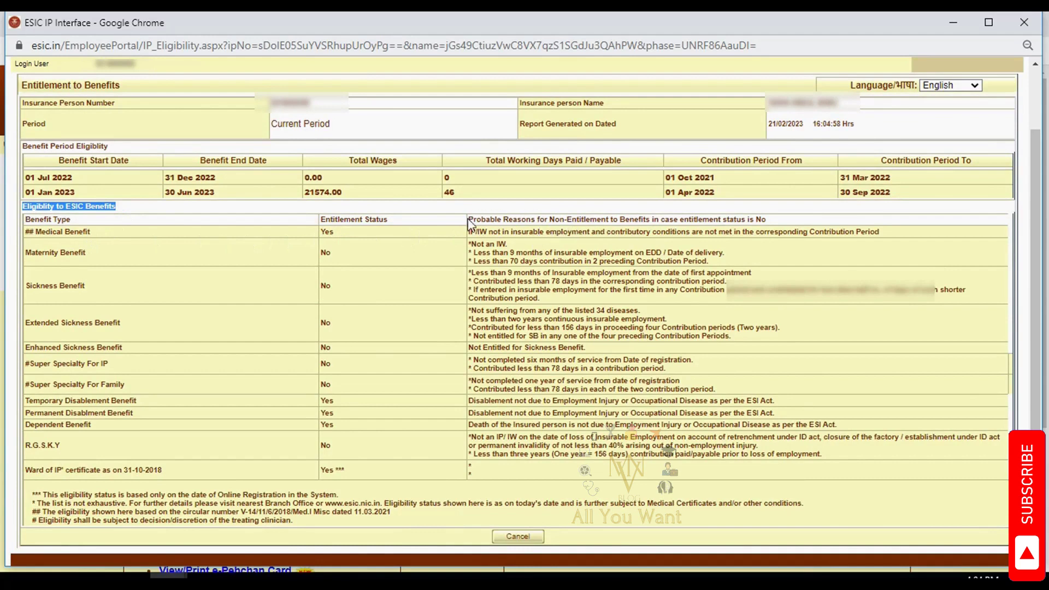
left_click_drag(468, 219, 607, 219)
left_click_drag(321, 219, 777, 226)
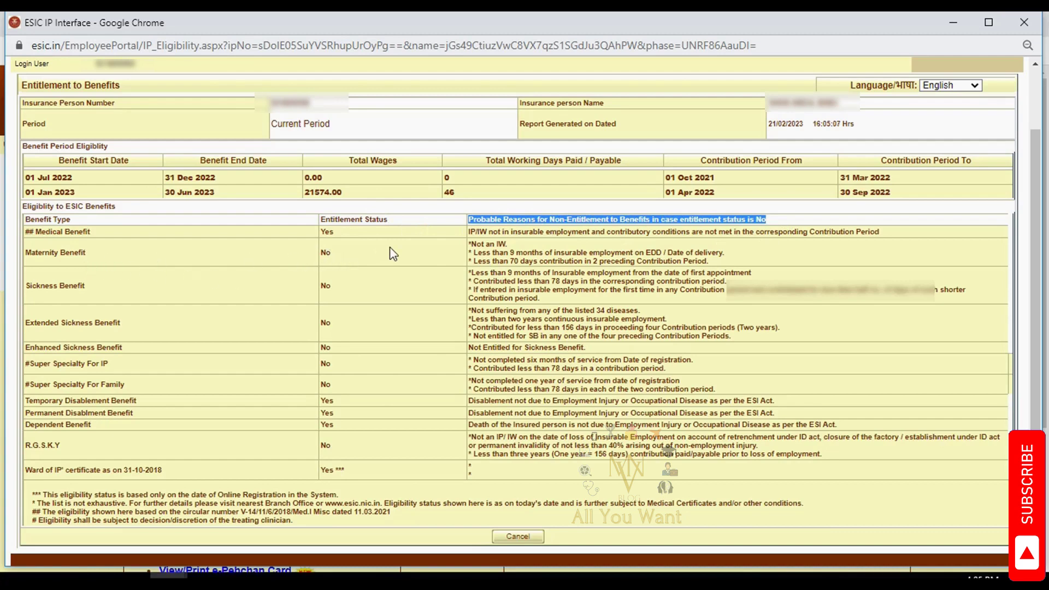
left_click(498, 244)
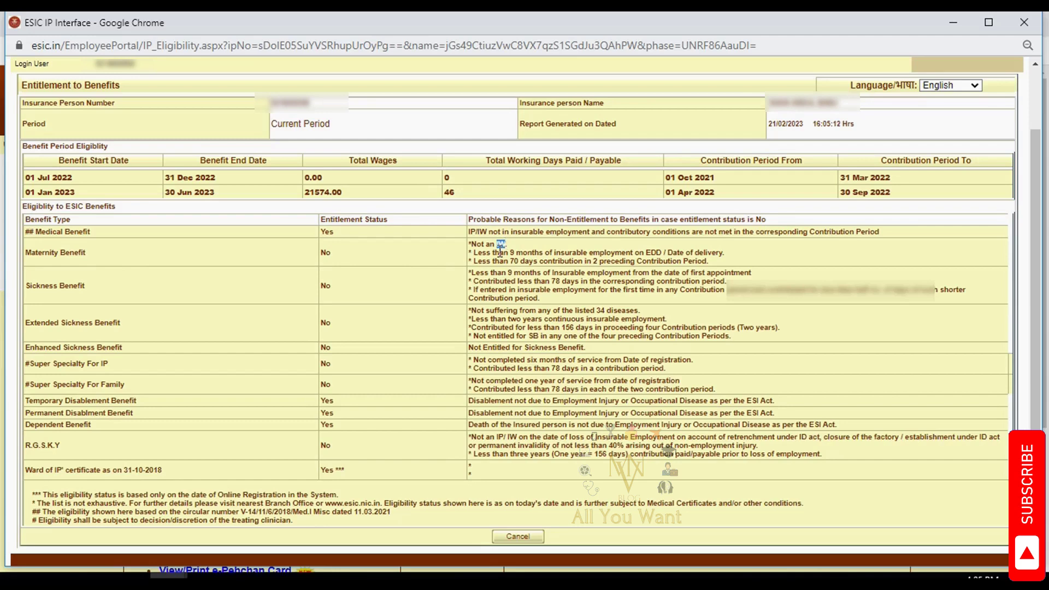
left_click_drag(473, 253, 731, 257)
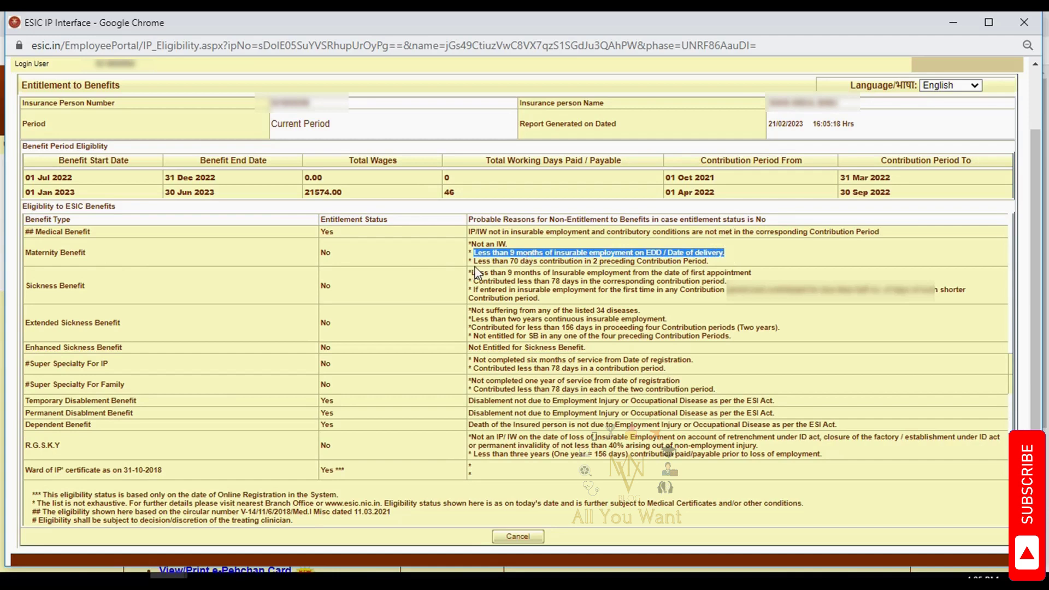
left_click_drag(556, 257, 716, 266)
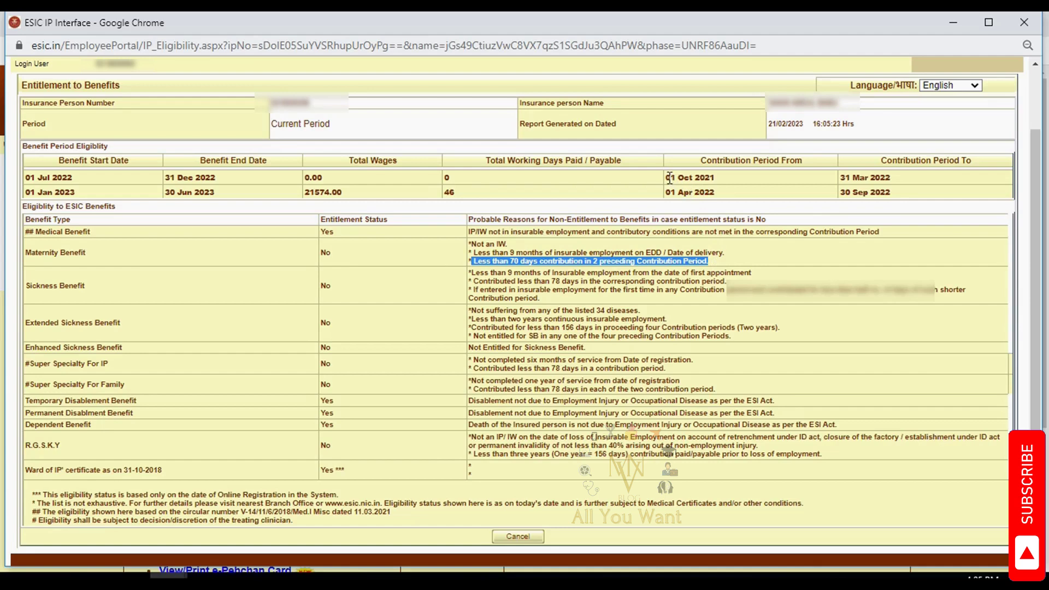
left_click_drag(667, 177, 741, 204)
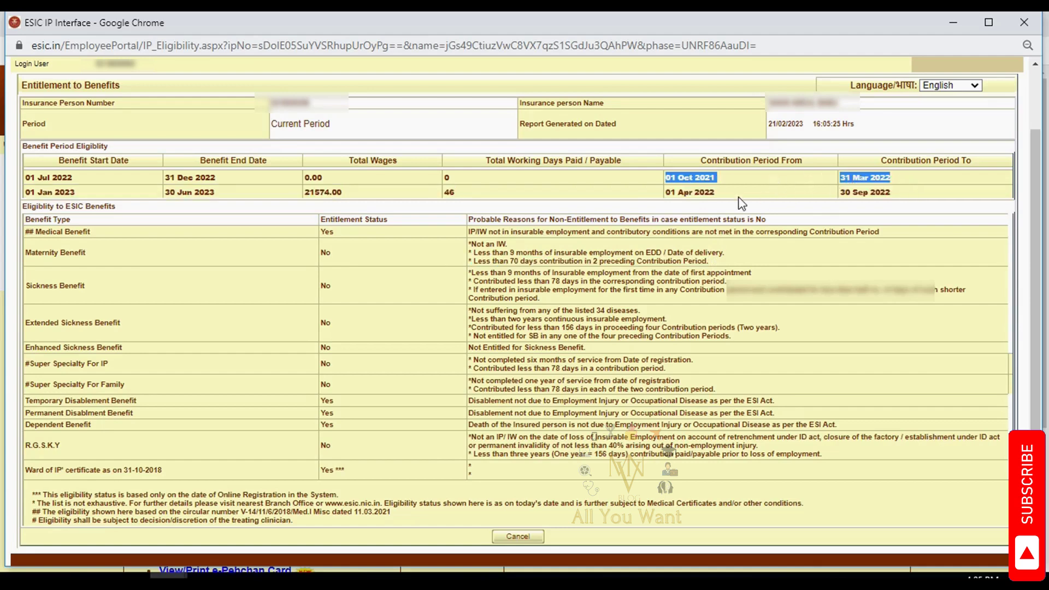
left_click(826, 220)
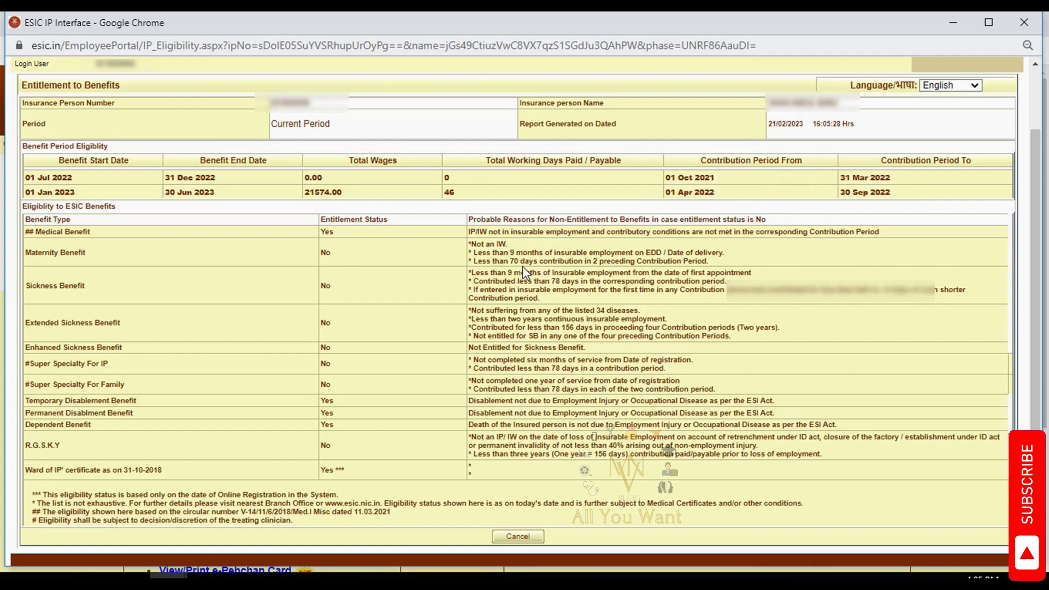
left_click_drag(510, 262, 617, 262)
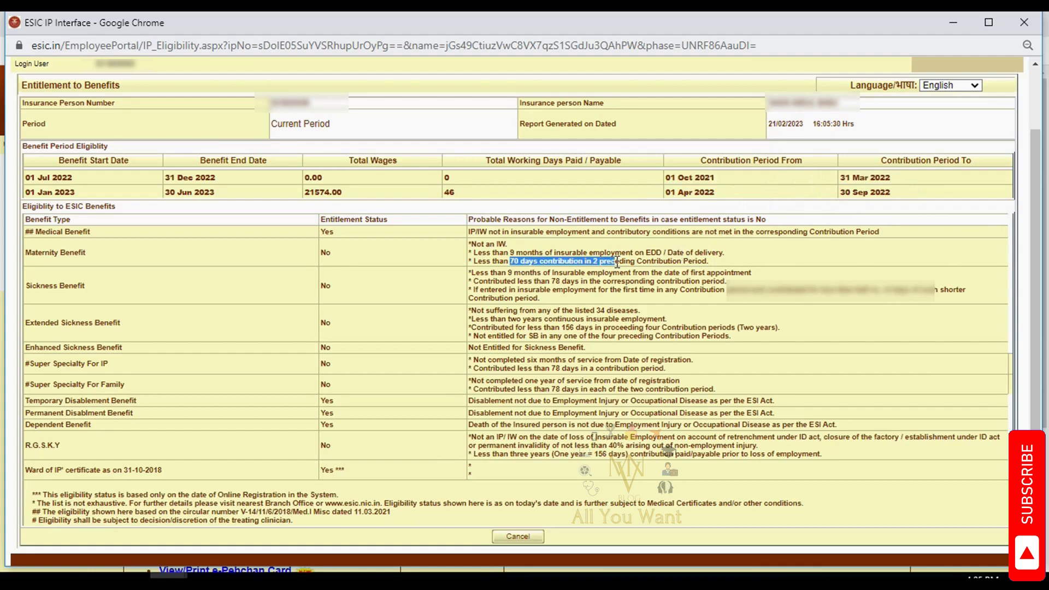
left_click_drag(510, 252, 529, 252)
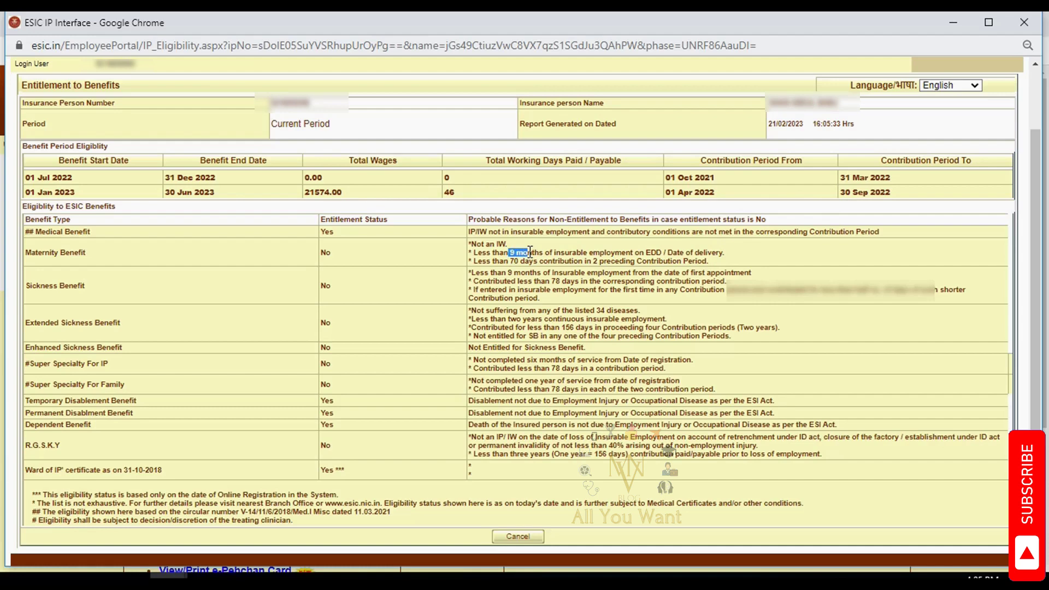
left_click(39, 298)
left_click_drag(471, 273, 760, 274)
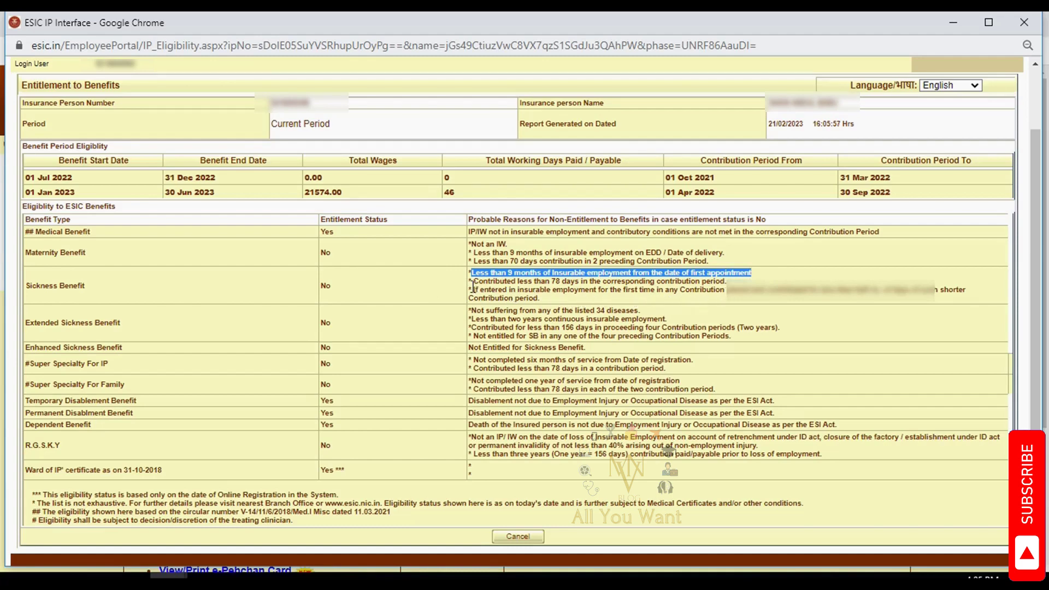
left_click_drag(473, 288, 561, 304)
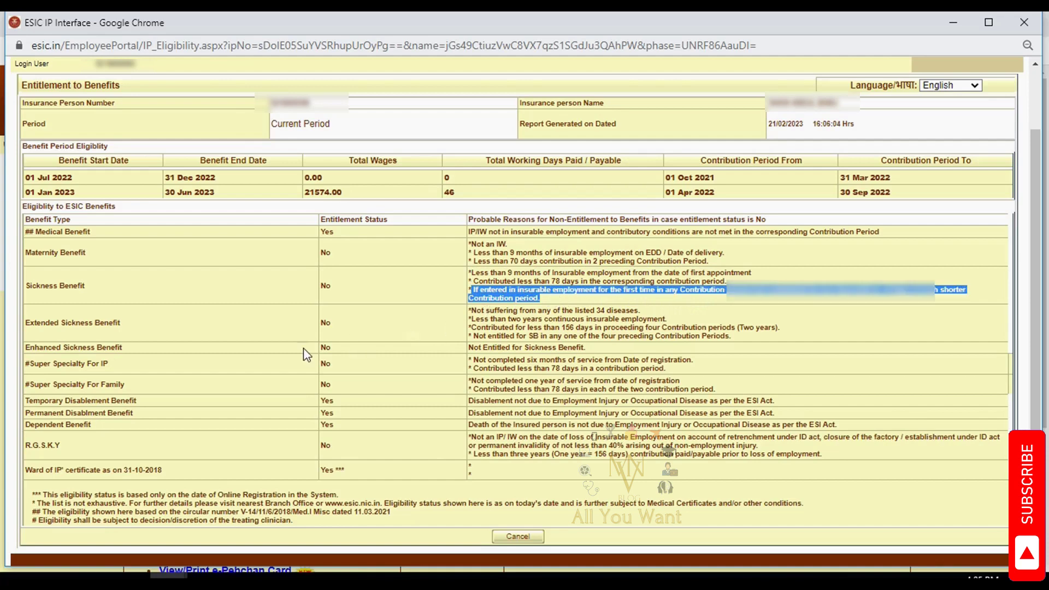
left_click(177, 328)
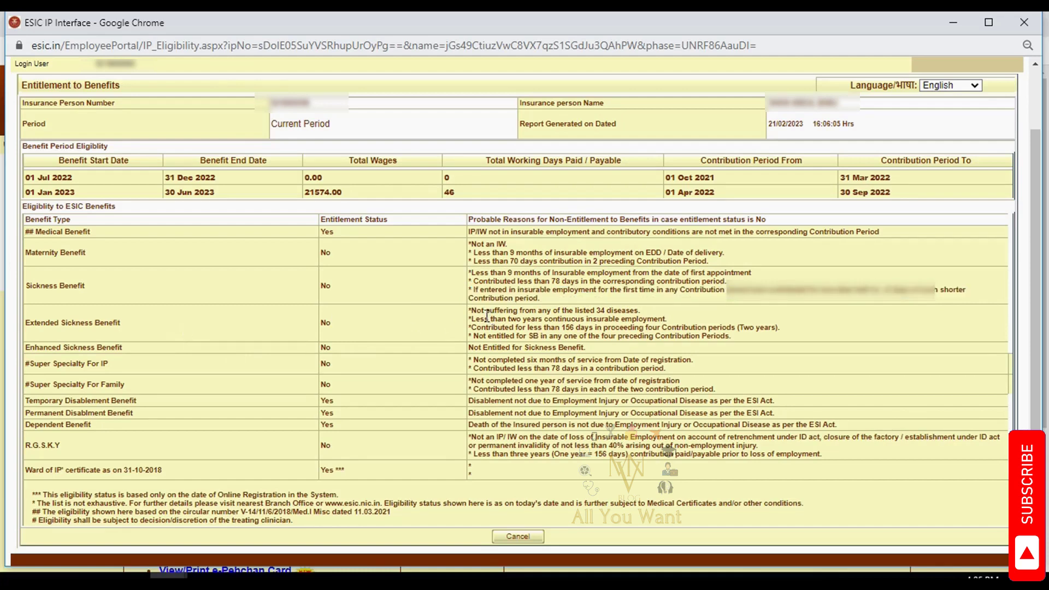
left_click_drag(471, 310, 780, 343)
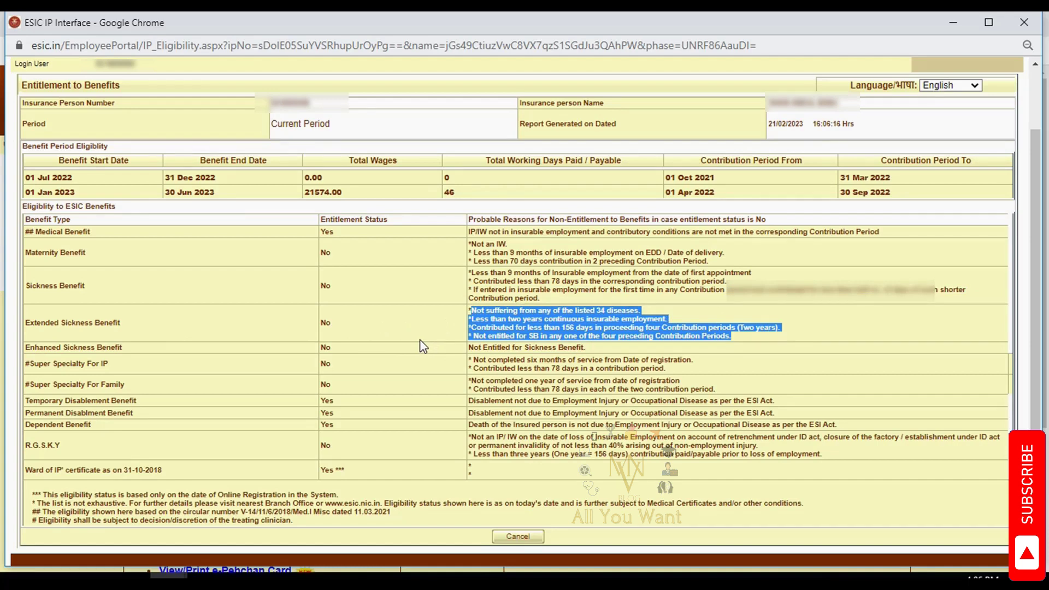
left_click(367, 342)
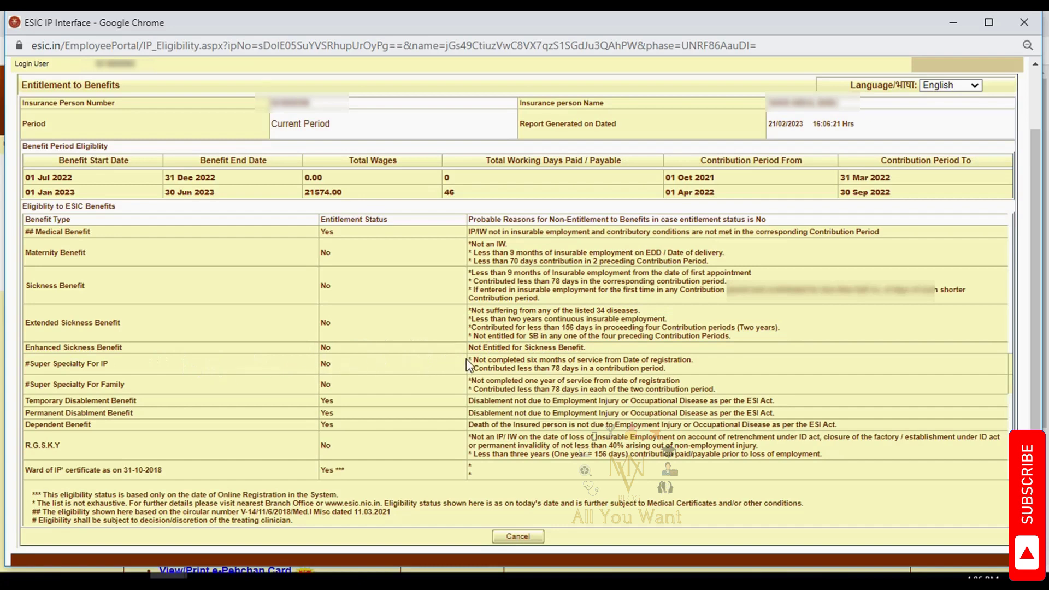
Review the Super Specialty, Temporary Disablement, Dependent Benefit and R.G.S.K.Y eligibility rows
left_click_drag(473, 358, 679, 376)
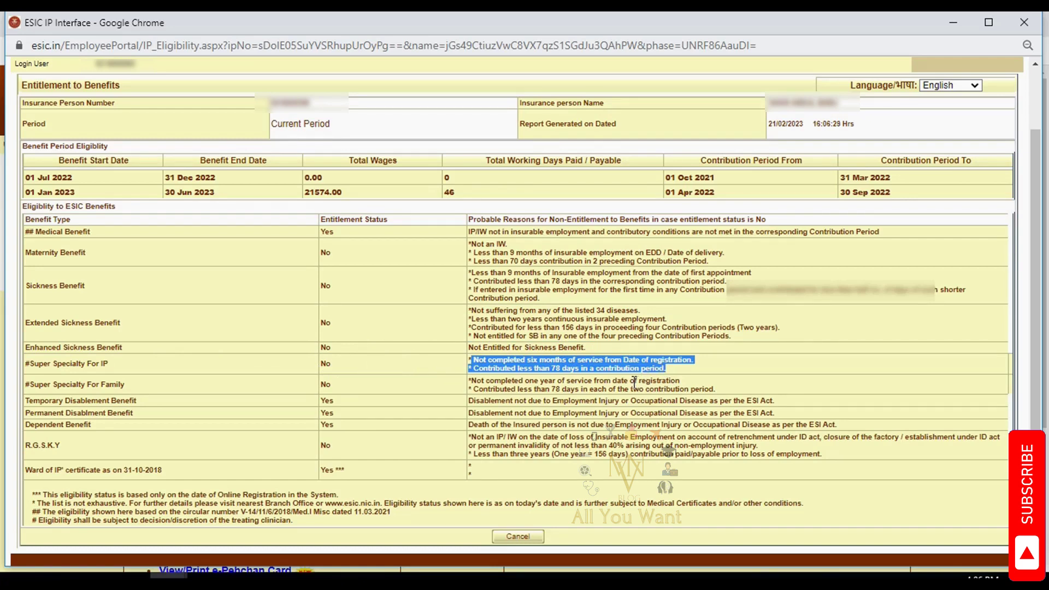
left_click(634, 382)
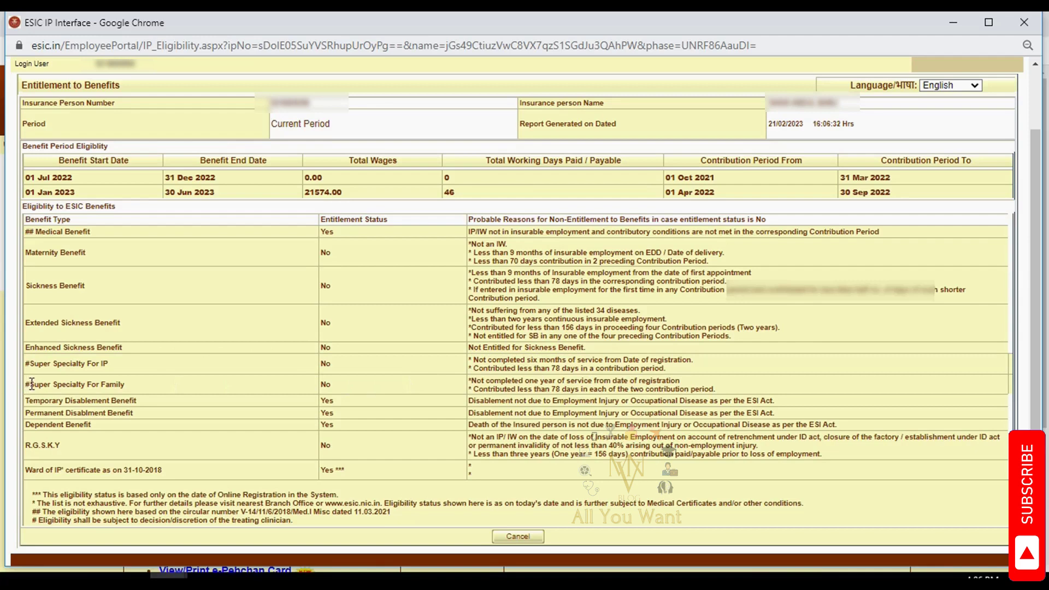
left_click_drag(32, 384, 747, 395)
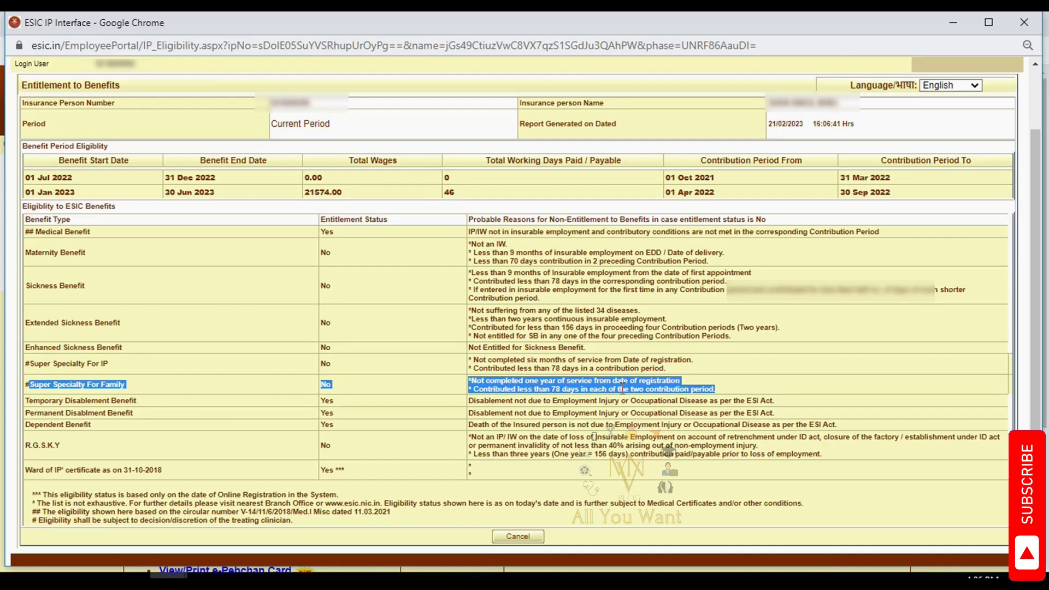
left_click(297, 409)
left_click_drag(26, 400, 790, 406)
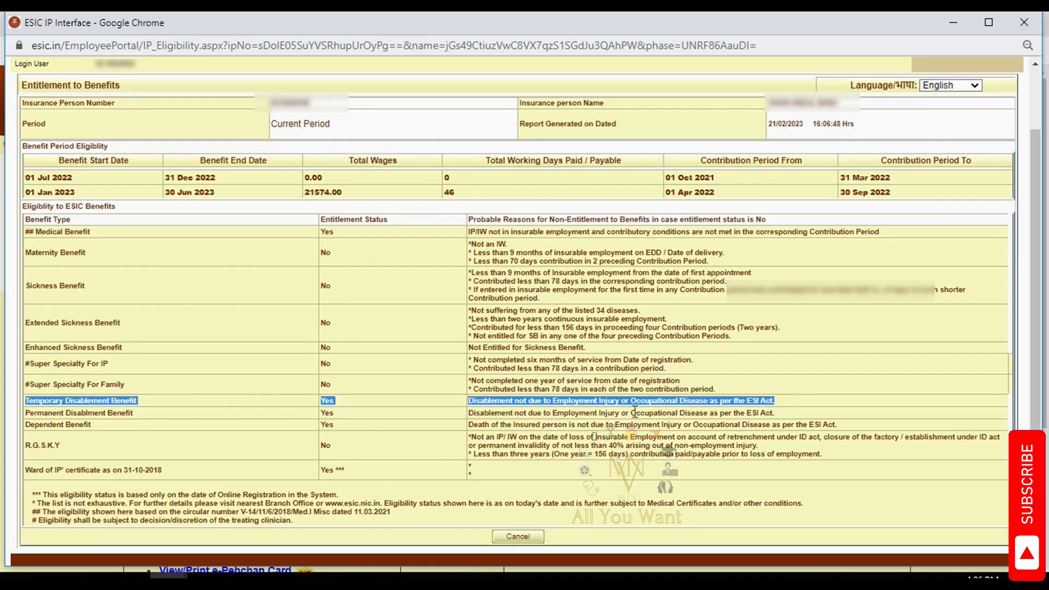
left_click(71, 416)
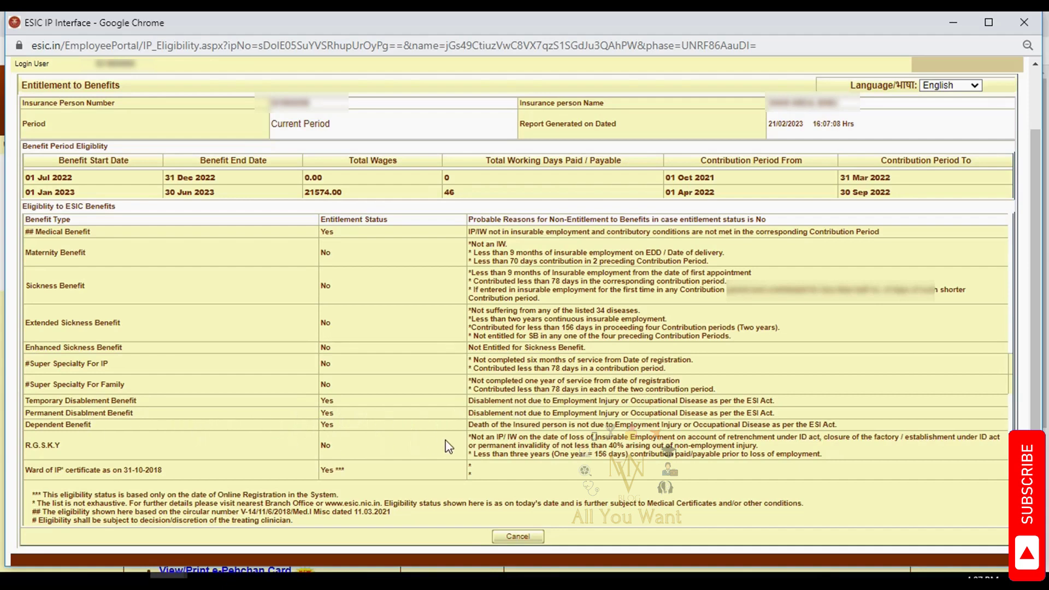
left_click_drag(485, 425, 833, 425)
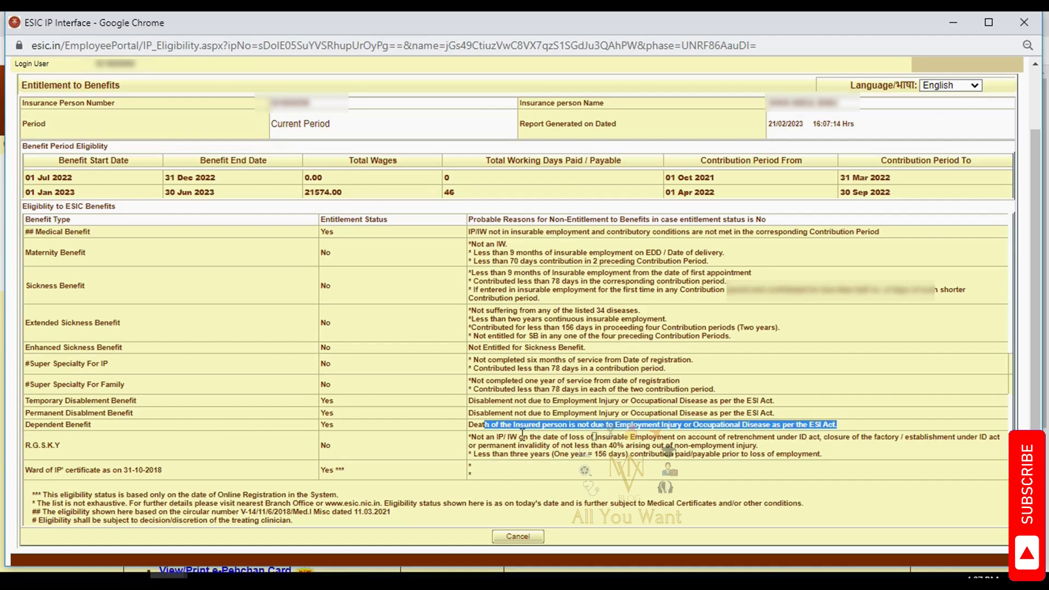
left_click(351, 459)
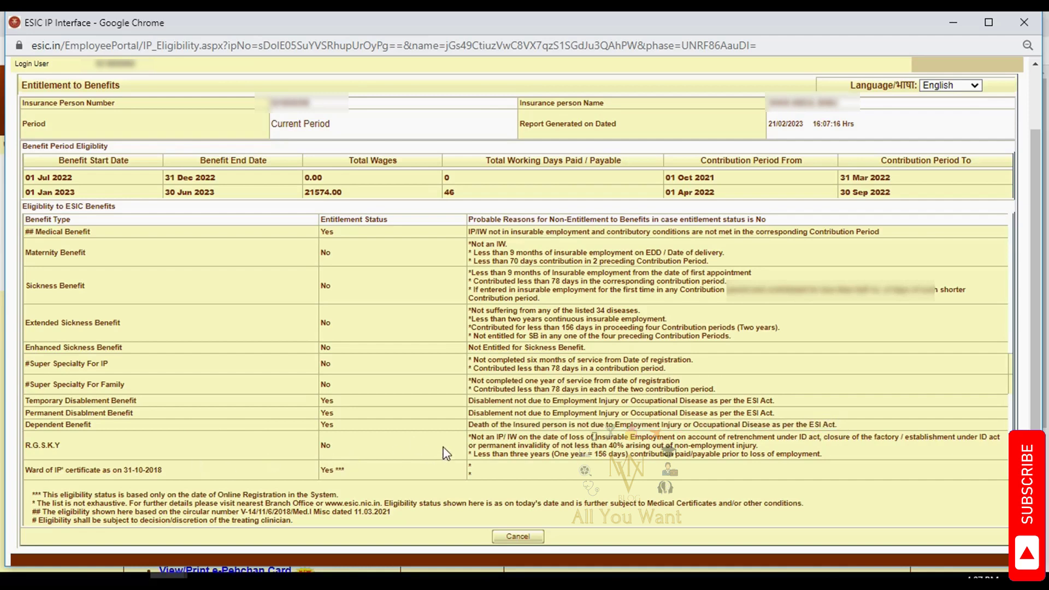
left_click_drag(471, 437, 850, 459)
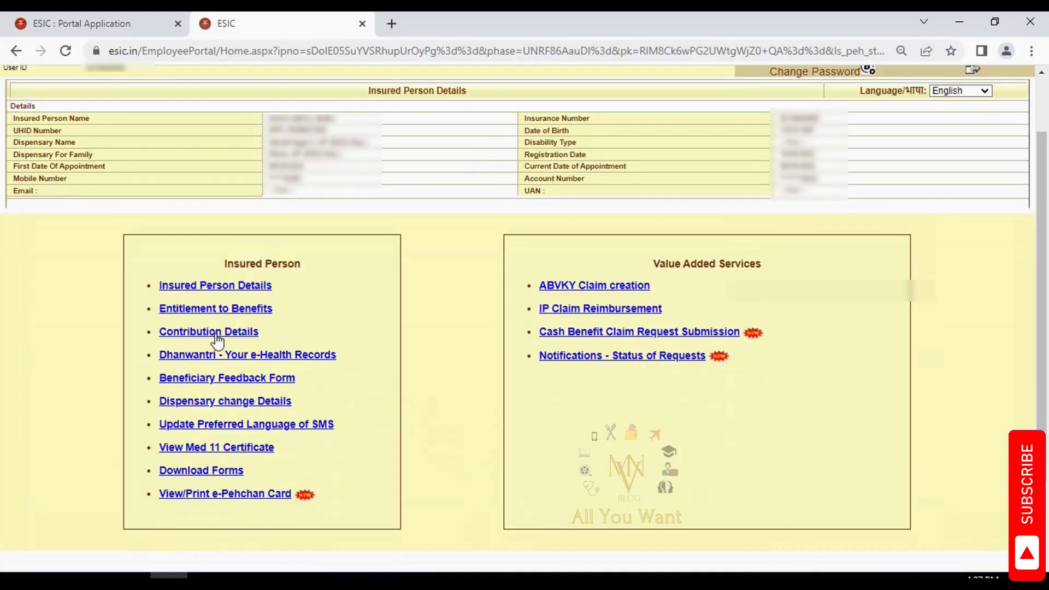
Show contribution details, highlighting October–November 2022 wages rows, 114 total days and 400.00 total contribution
left_click(180, 335)
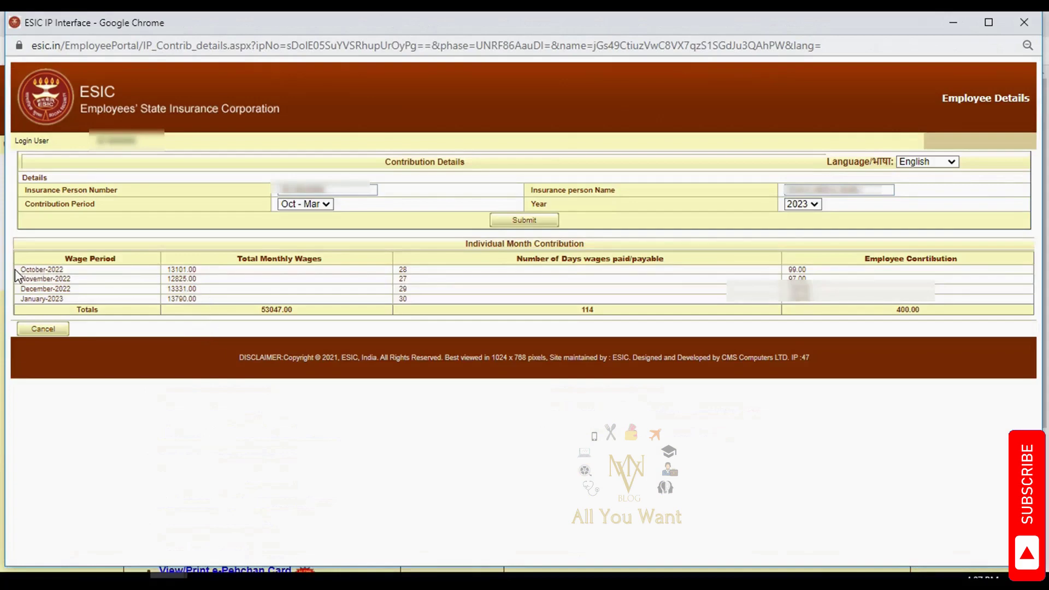
left_click_drag(20, 269, 854, 273)
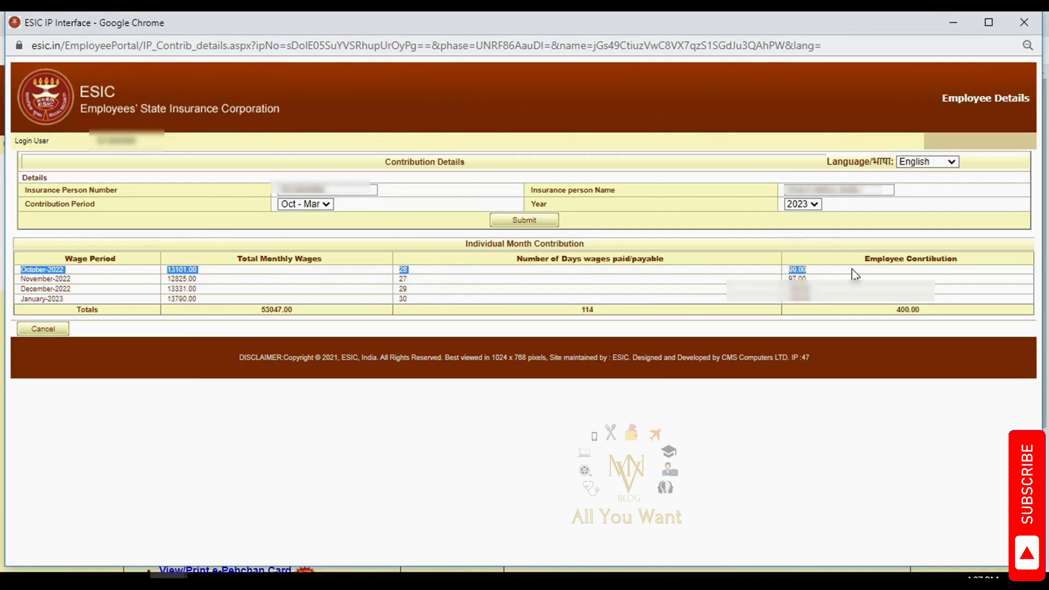
left_click_drag(20, 281, 858, 280)
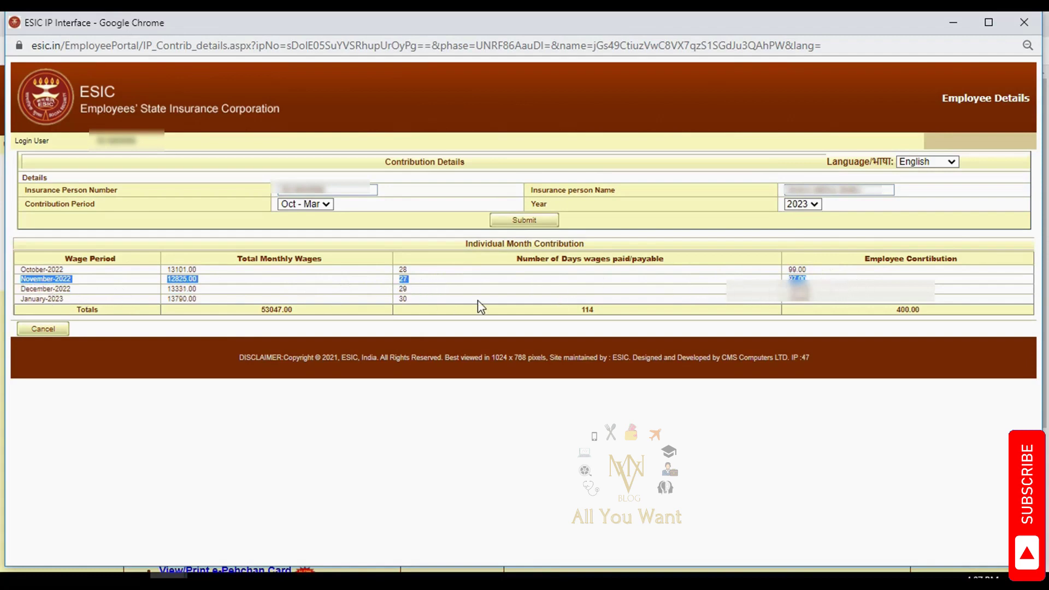
left_click_drag(789, 299, 811, 300)
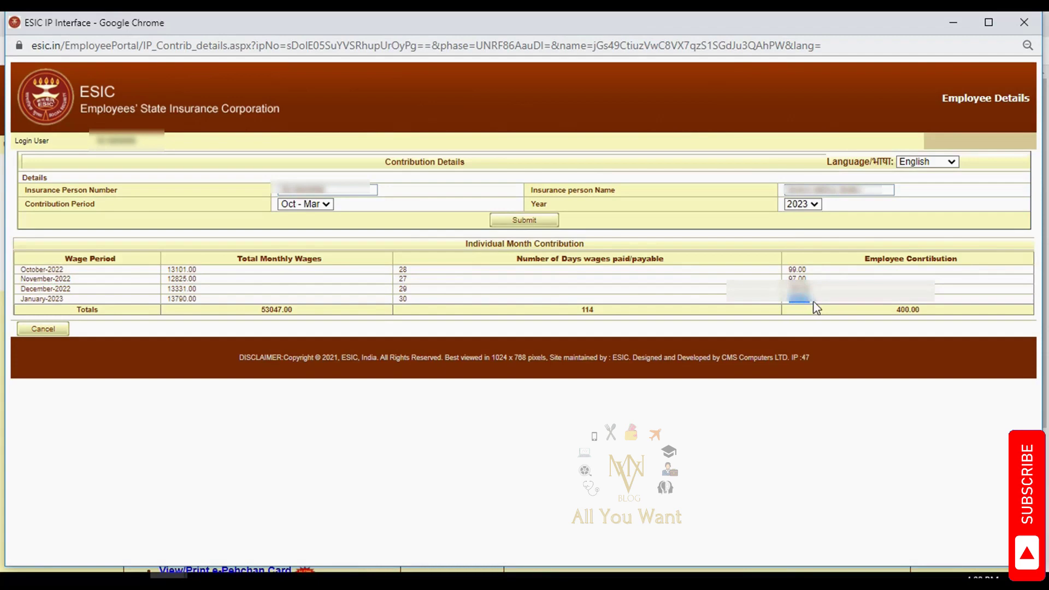
left_click_drag(574, 313, 611, 315)
left_click_drag(897, 310, 918, 310)
left_click(326, 204)
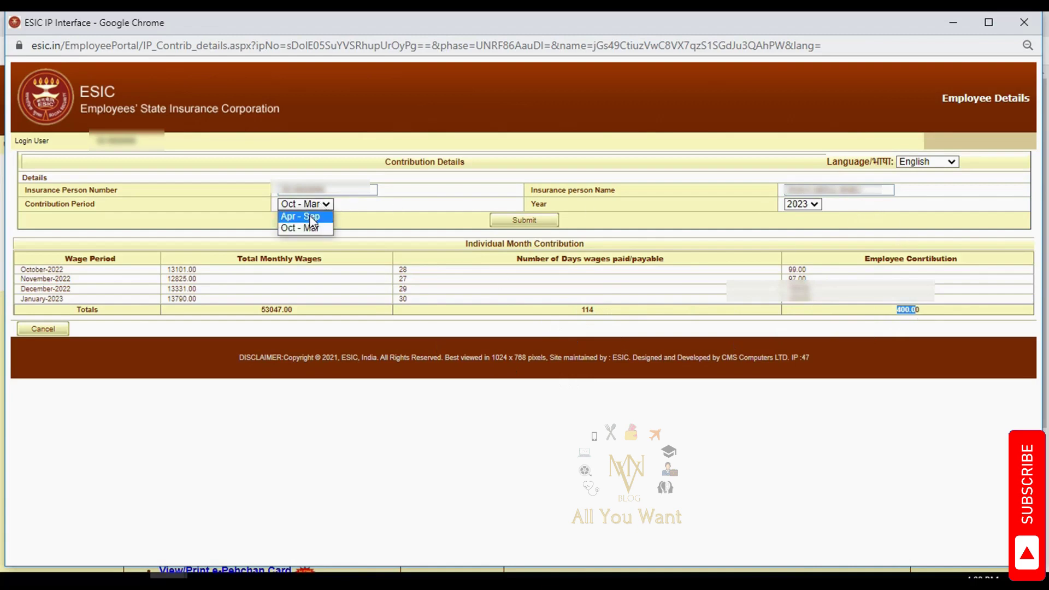
left_click(311, 218)
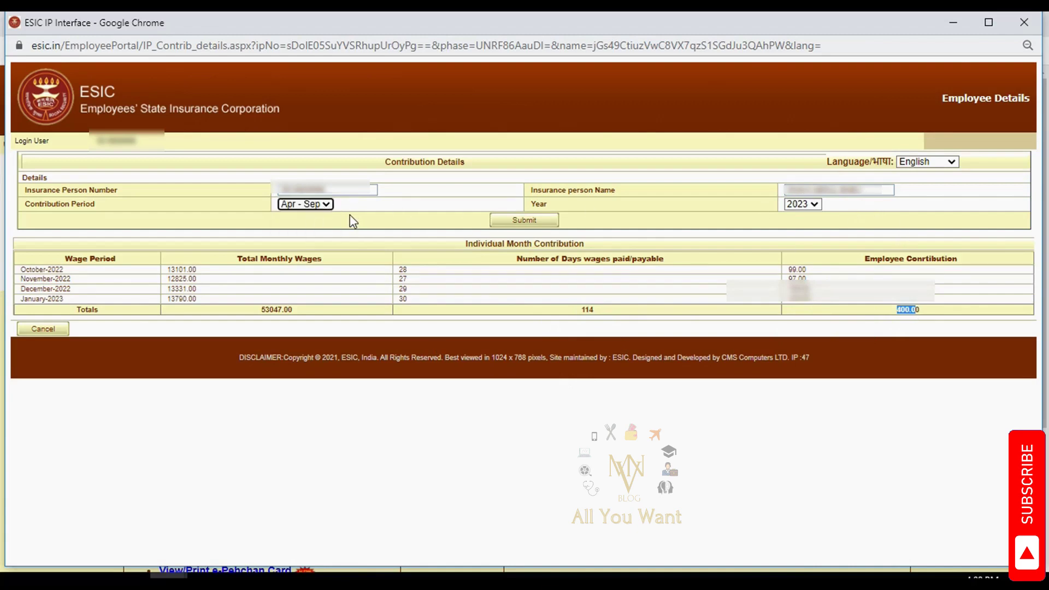
left_click(326, 204)
left_click(307, 225)
left_click(813, 205)
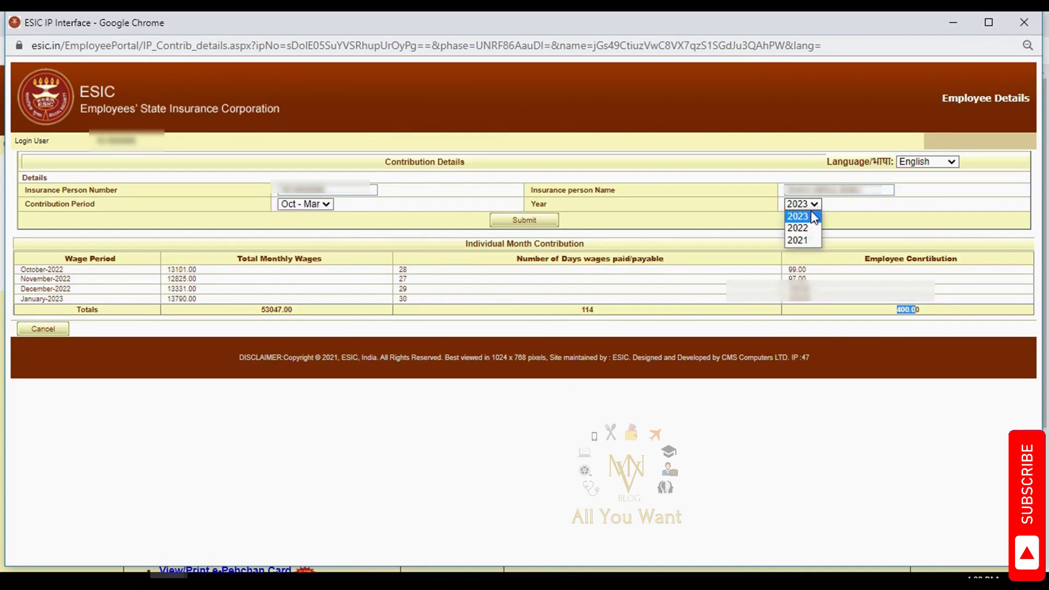
left_click(798, 216)
left_click(320, 205)
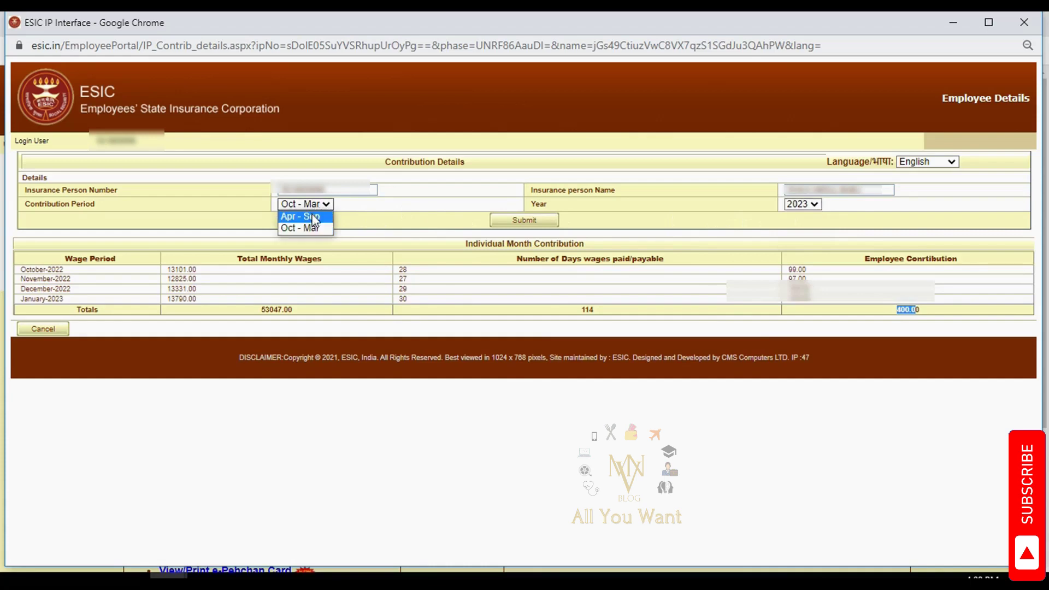
left_click(306, 216)
left_click(526, 221)
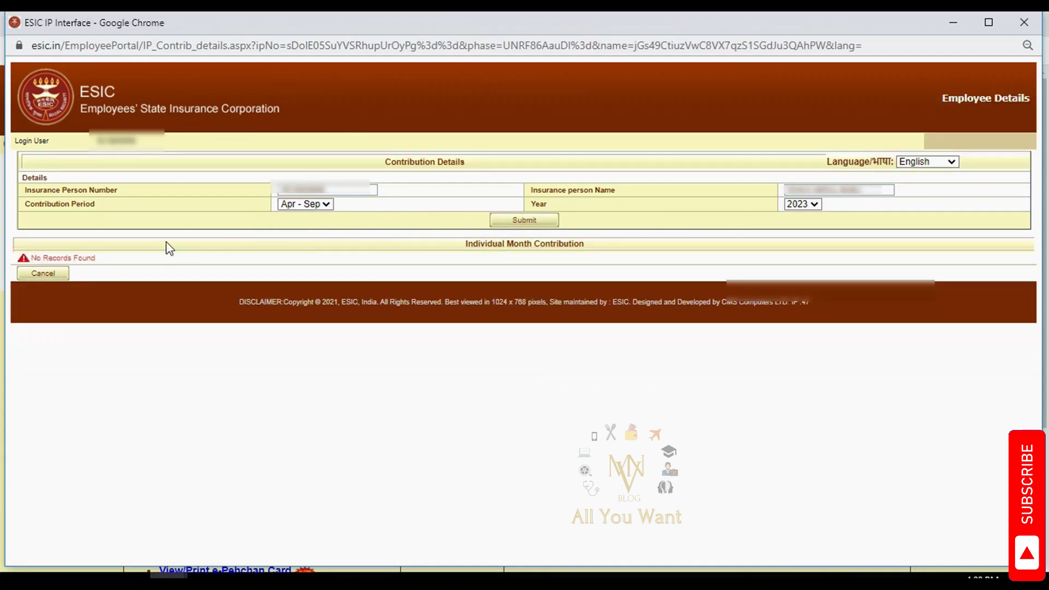
left_click(327, 205)
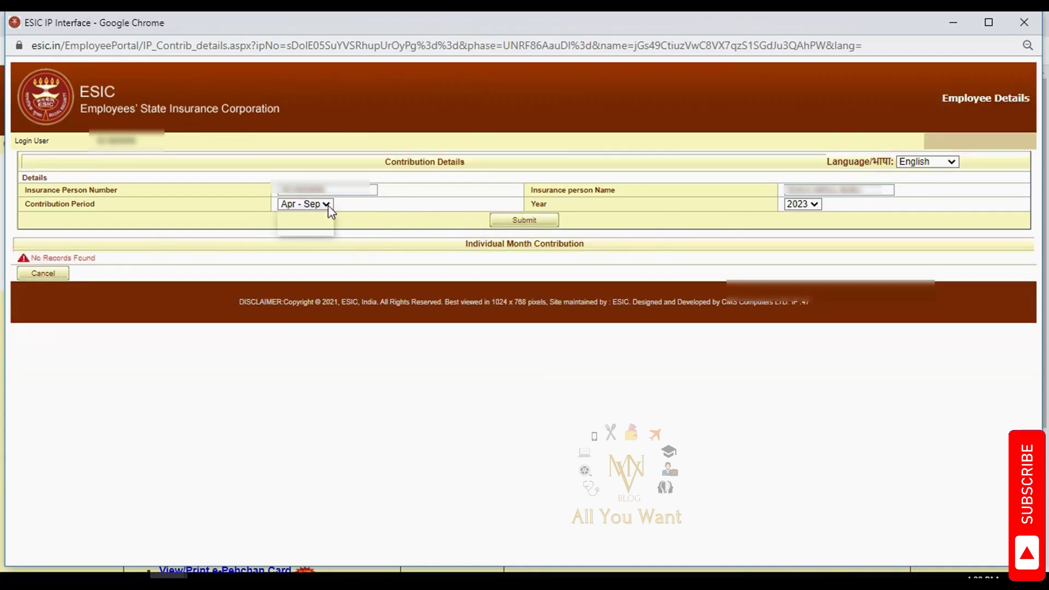
left_click(297, 227)
left_click(802, 204)
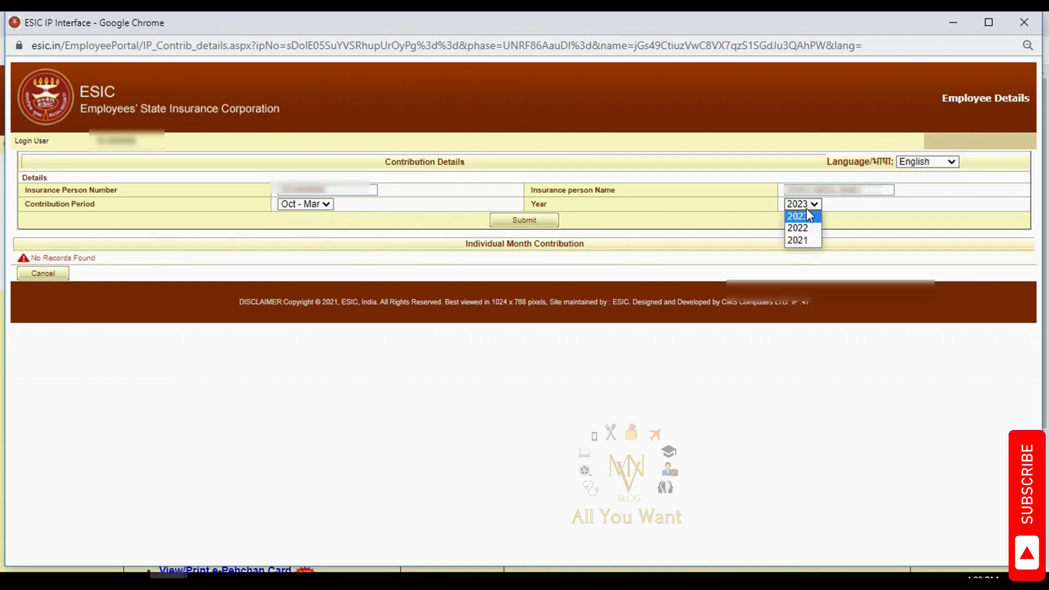
left_click(525, 221)
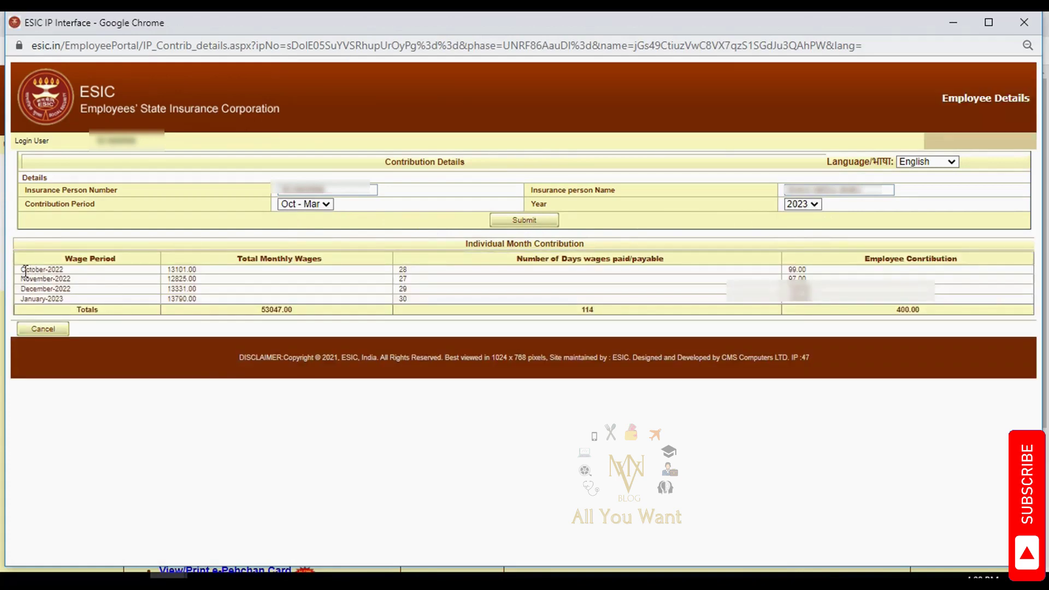
left_click_drag(21, 268, 230, 277)
Leave contribution details and check dispensary change options, keeping Hyderabad district and Sanathnagar-II dispensary
left_click(25, 329)
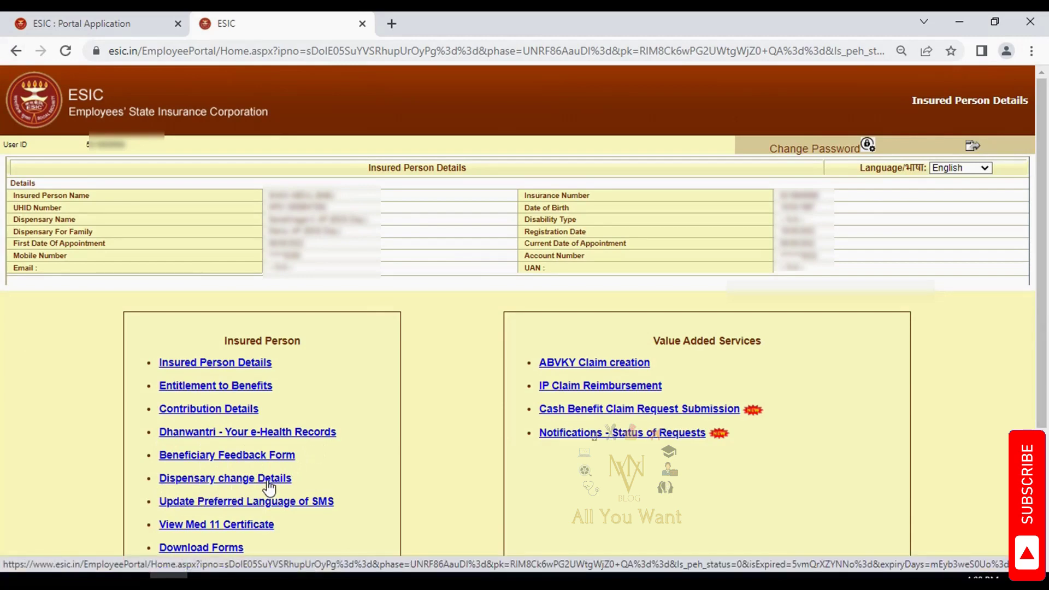
left_click(210, 481)
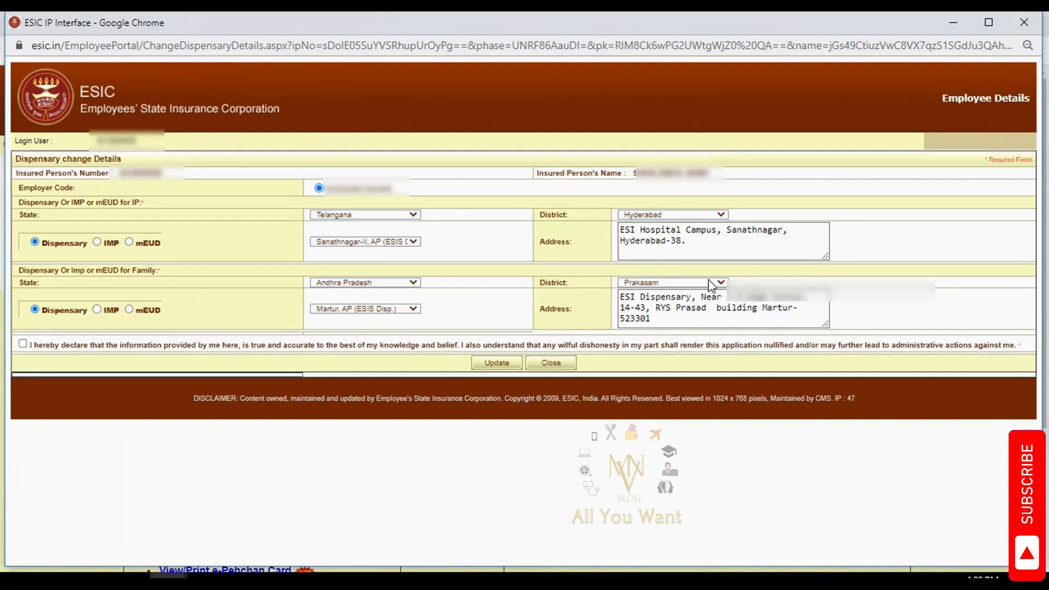
left_click(413, 215)
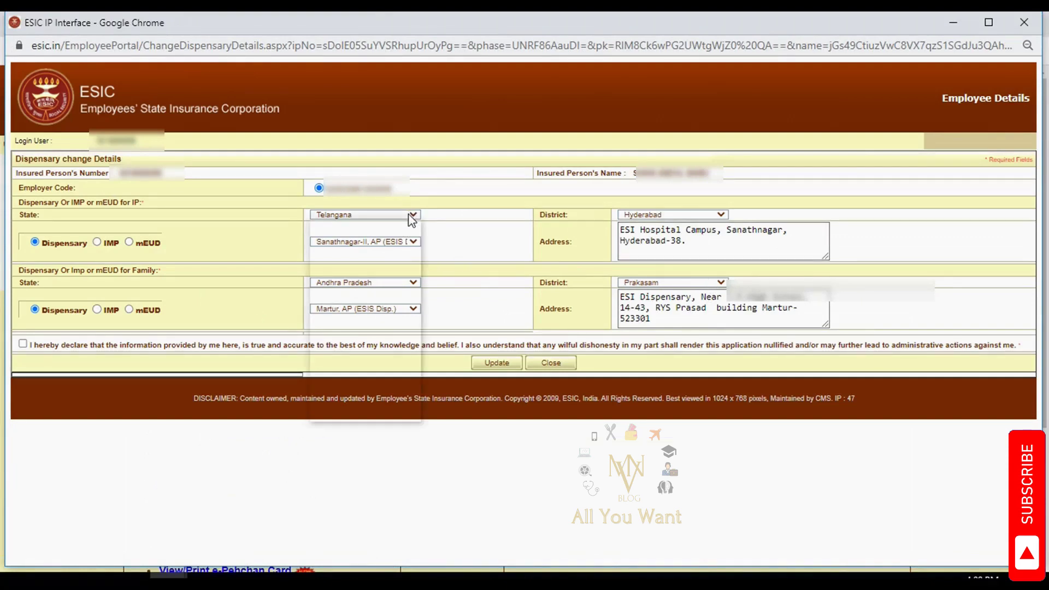
left_click(413, 220)
left_click(665, 215)
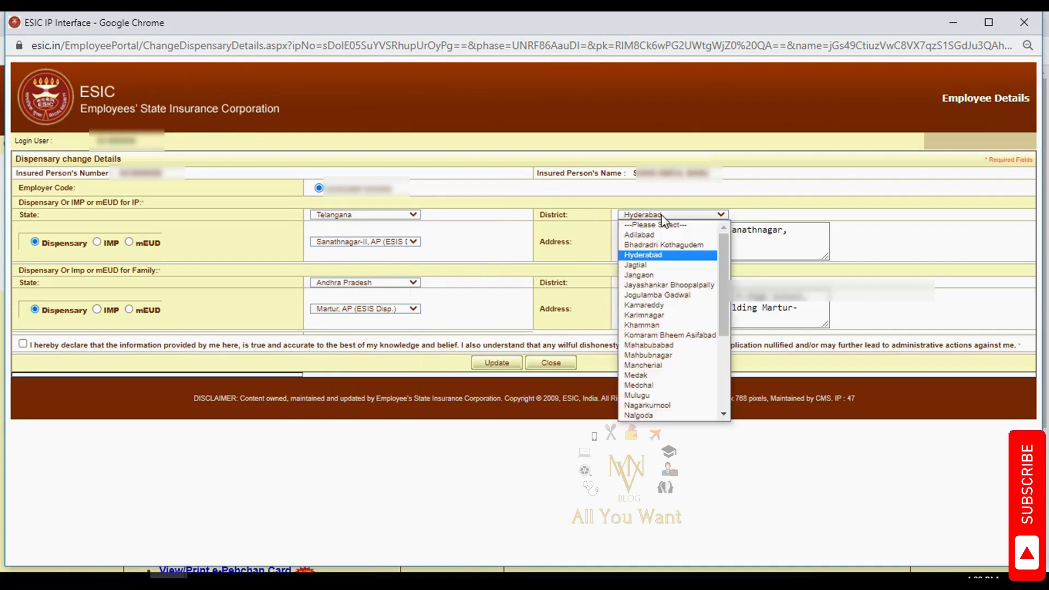
left_click(666, 215)
left_click(415, 242)
left_click(415, 242)
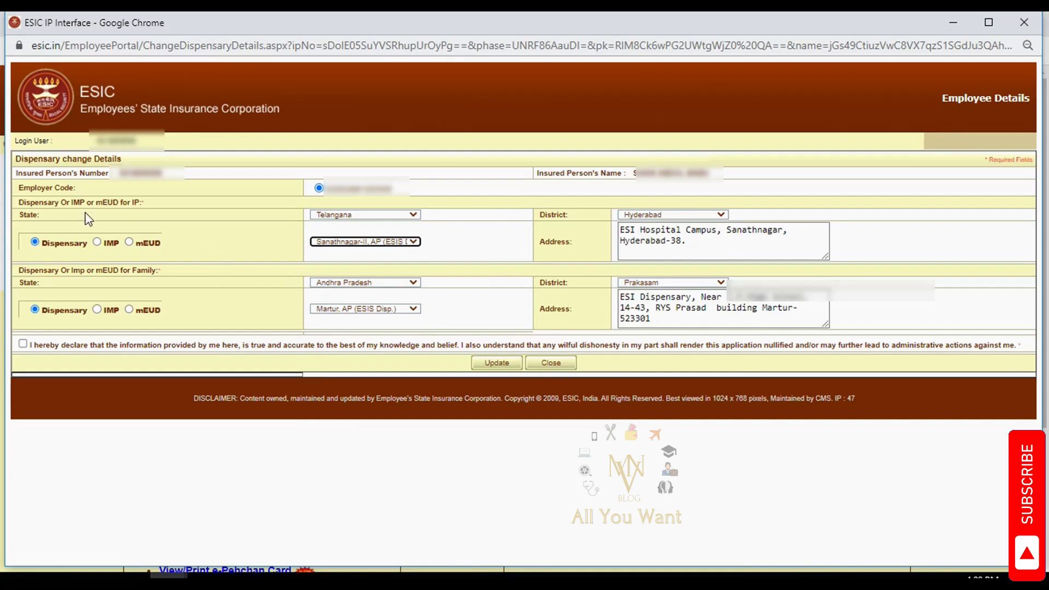
Highlight the insured person and family State labels and dispensary heading, then close the form unchanged
left_click_drag(21, 212, 54, 216)
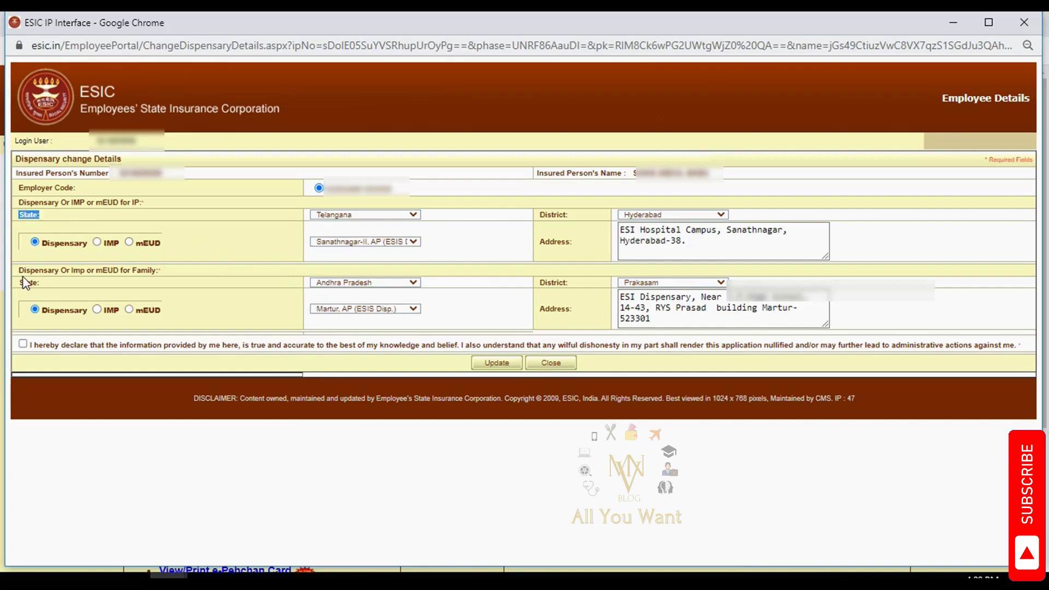
left_click_drag(22, 278, 139, 278)
left_click(140, 277)
left_click_drag(113, 202, 167, 214)
left_click(549, 363)
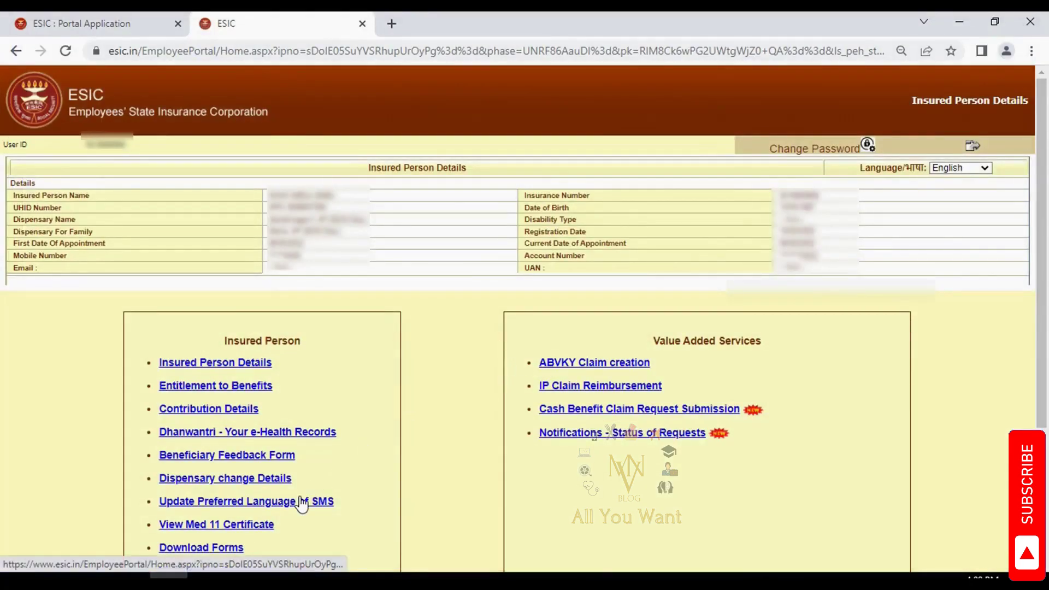
scroll(235, 498, "down", 1)
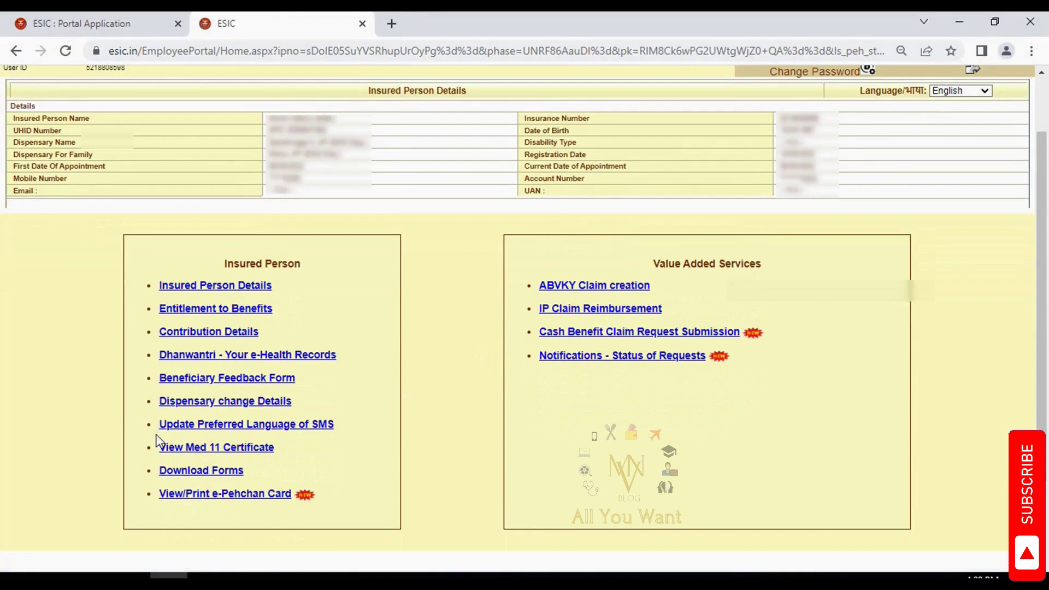
left_click(237, 449)
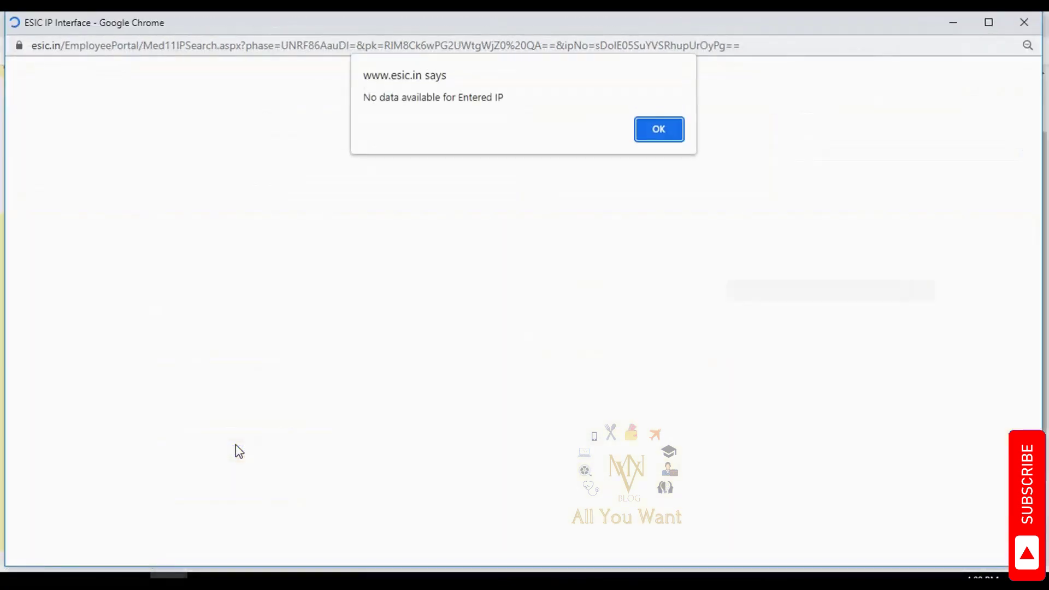
left_click(658, 130)
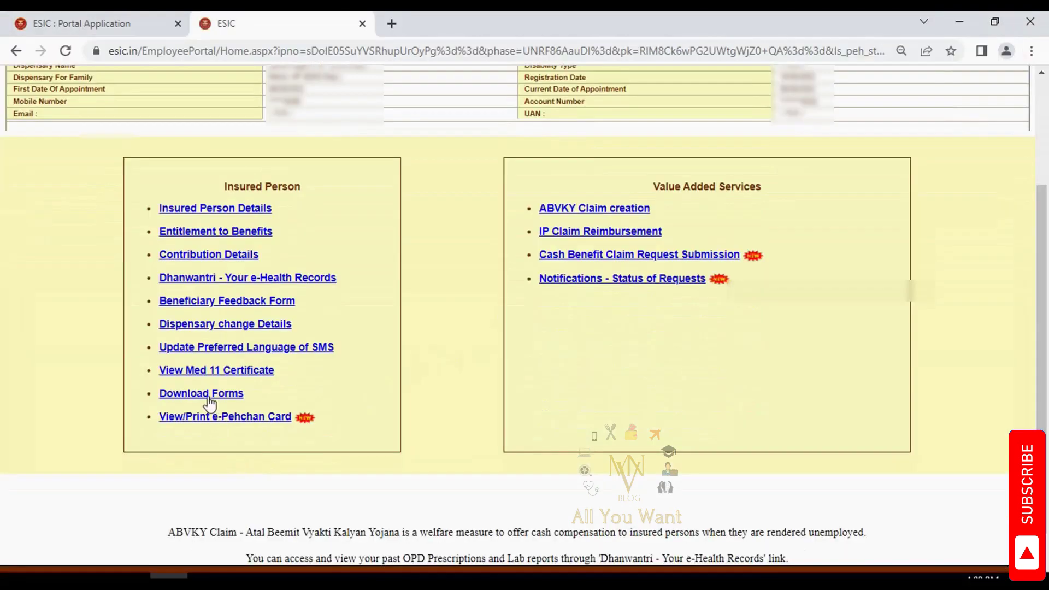
left_click(208, 397)
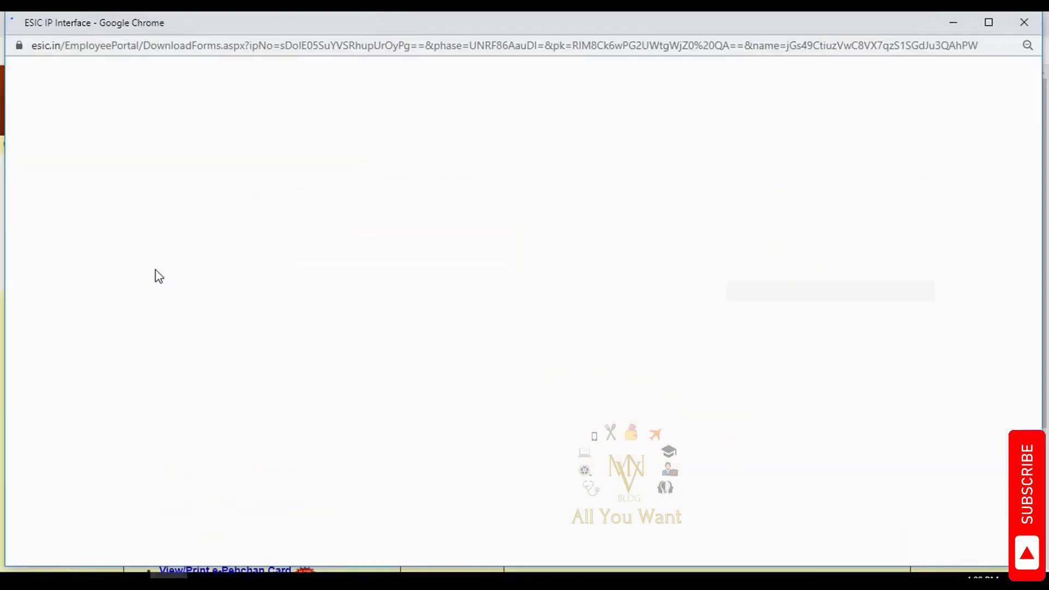